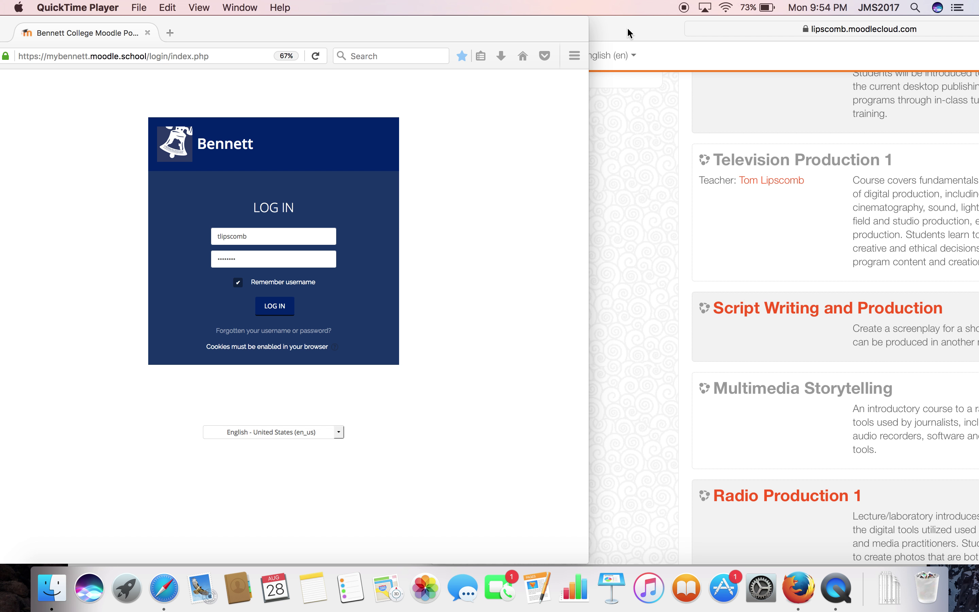
Step: Open the Television Production 1 (JMS 294) course and start a backup from its Administration block
{"action": "left_click_drag", "start_coordinate": [627, 27], "coordinate": [267, 1]}
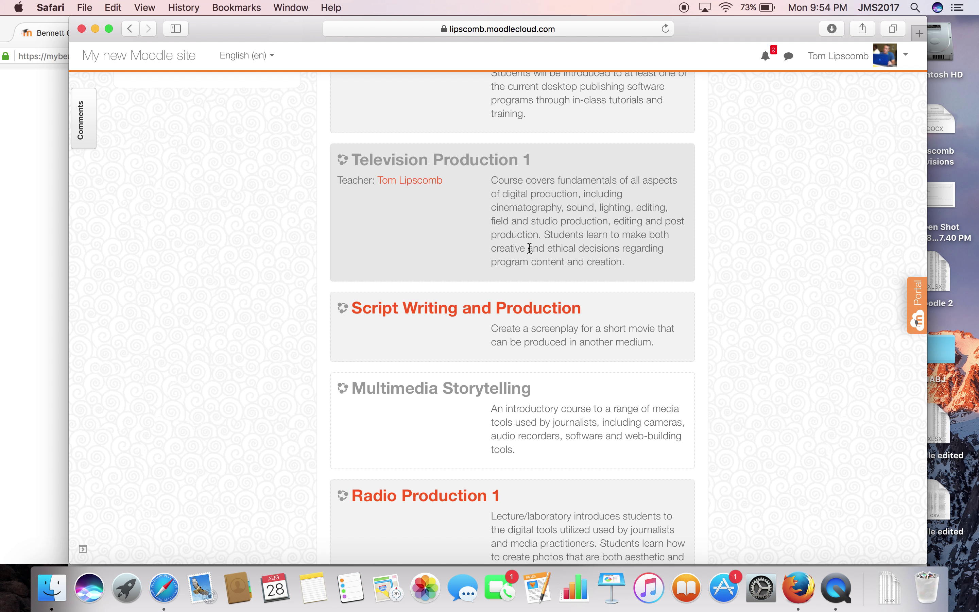
{"action": "left_click", "coordinate": [476, 164]}
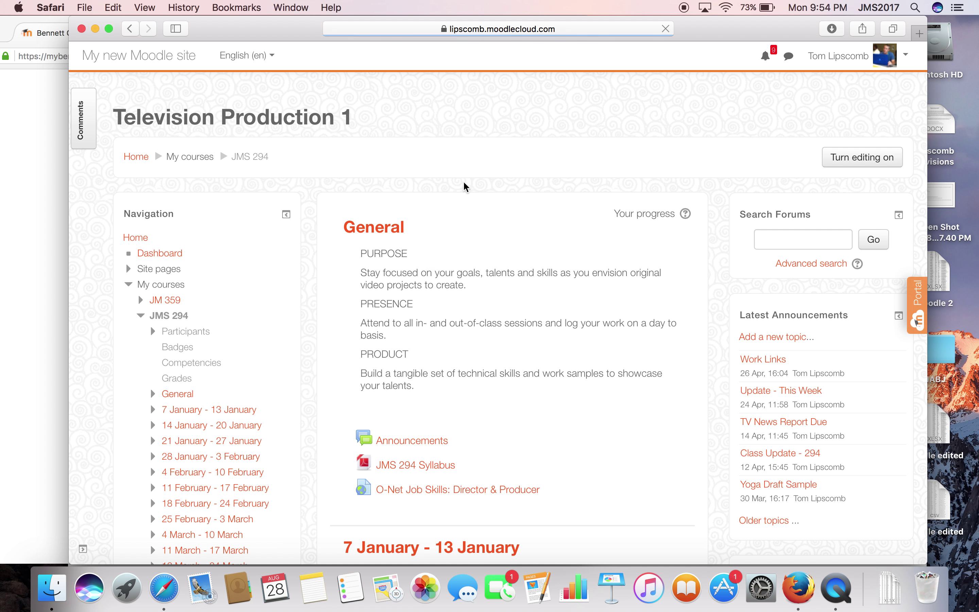
{"action": "scroll", "coordinate": [430, 271], "scroll_direction": "down", "scroll_amount": 4}
{"action": "scroll", "coordinate": [431, 271], "scroll_direction": "down", "scroll_amount": 11}
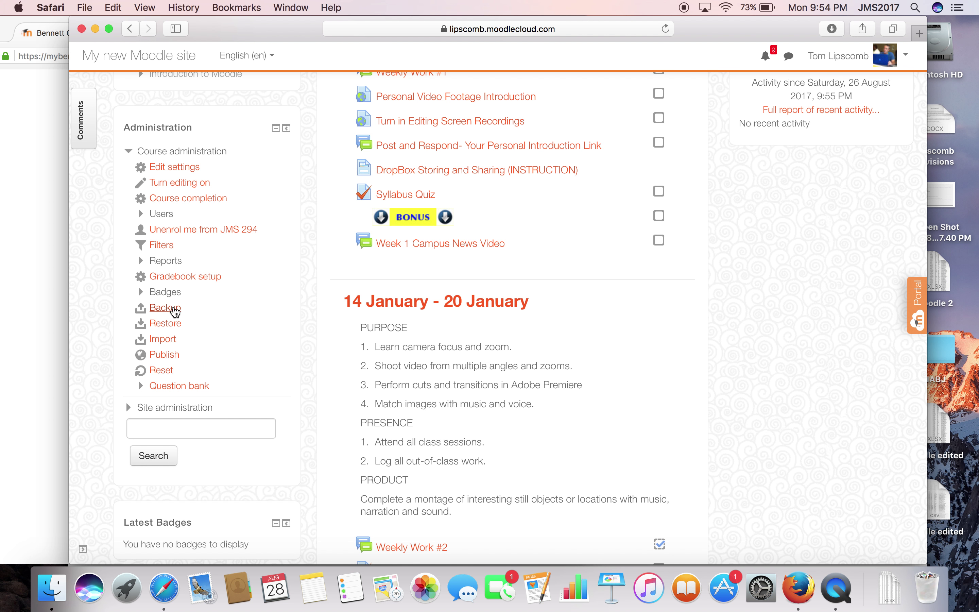
{"action": "left_click", "coordinate": [169, 309]}
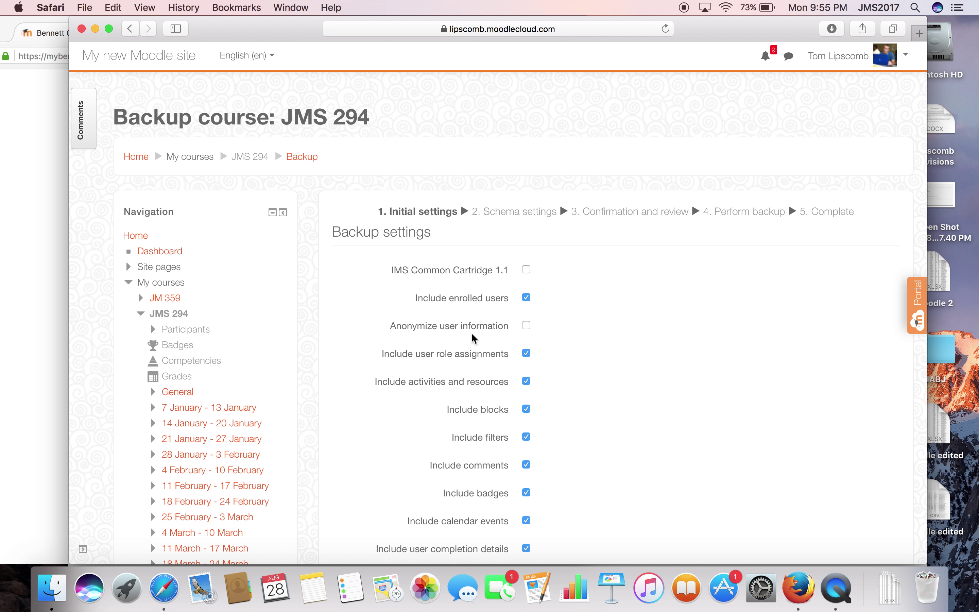
Step: Untick Include enrolled users, pass the schema and review steps, and perform the JMS 294 backup
{"action": "scroll", "coordinate": [652, 335], "scroll_direction": "down", "scroll_amount": 5}
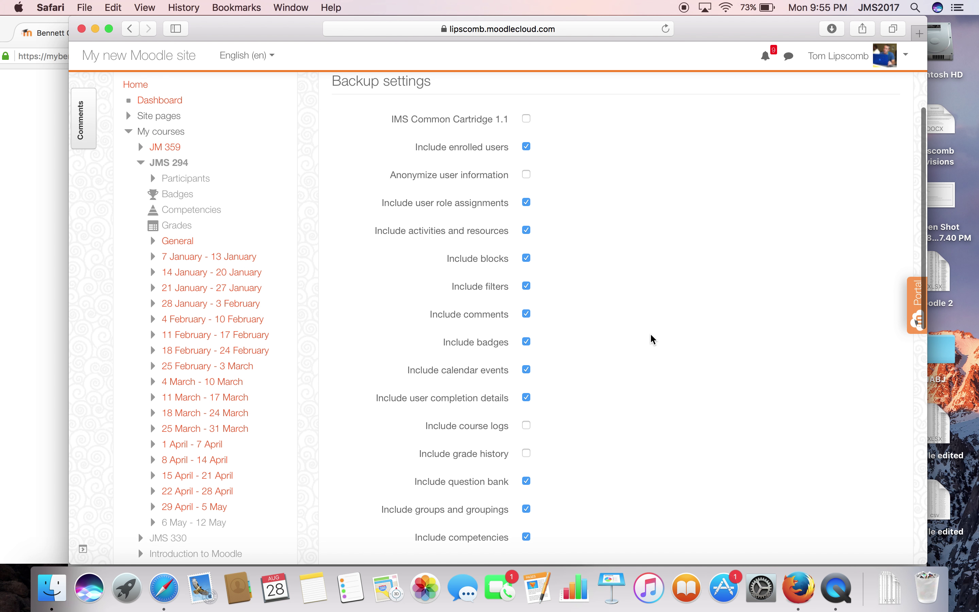
{"action": "left_click", "coordinate": [526, 147]}
{"action": "scroll", "coordinate": [696, 251], "scroll_direction": "down", "scroll_amount": 8}
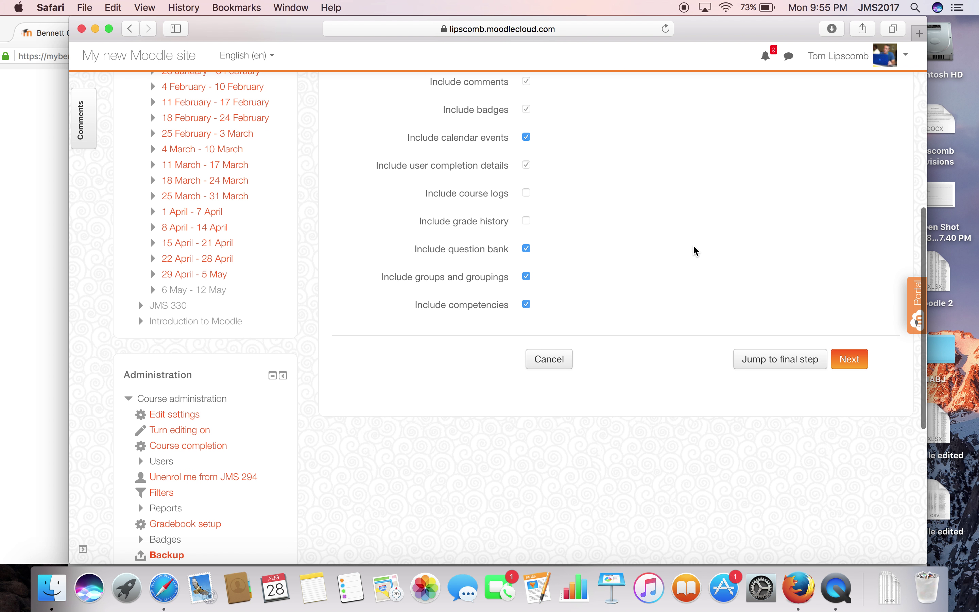
{"action": "left_click", "coordinate": [843, 364]}
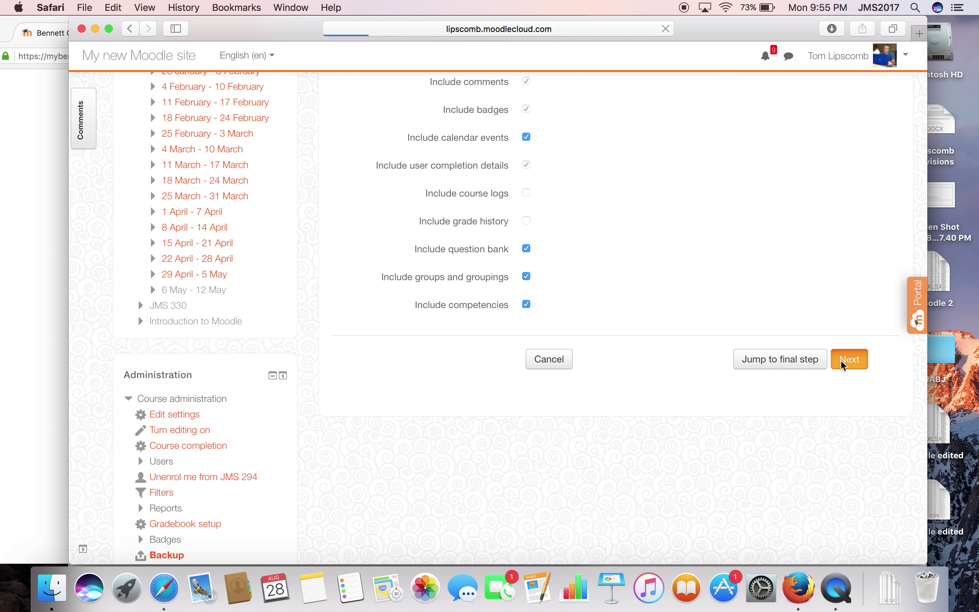
{"action": "scroll", "coordinate": [749, 330], "scroll_direction": "down", "scroll_amount": 20}
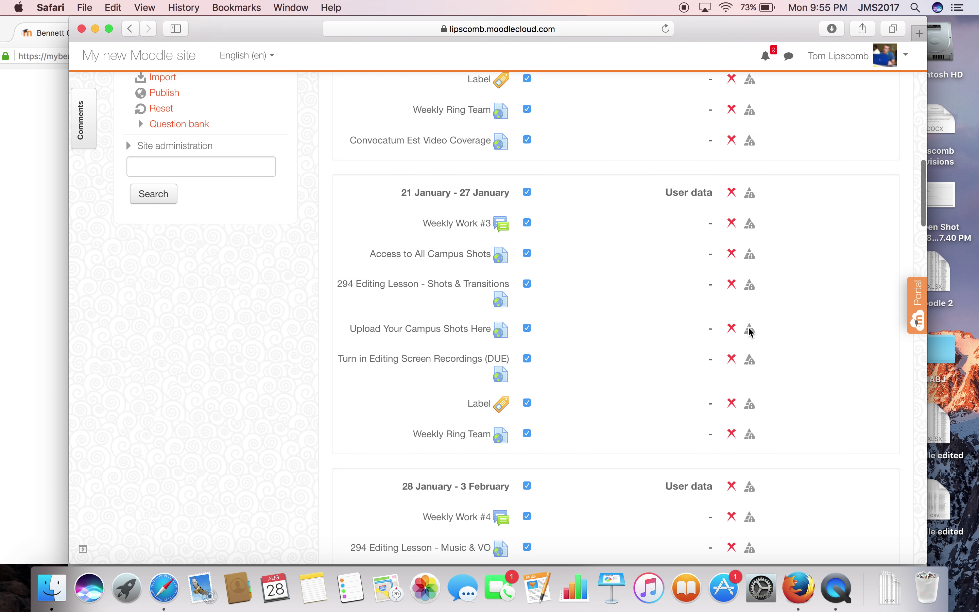
{"action": "scroll", "coordinate": [749, 330], "scroll_direction": "down", "scroll_amount": 15}
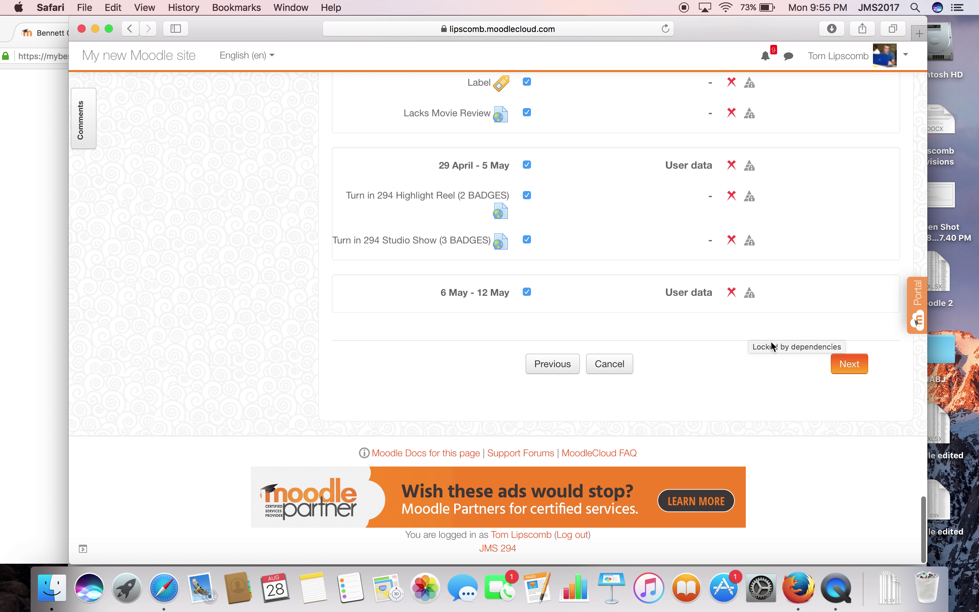
{"action": "left_click", "coordinate": [841, 362]}
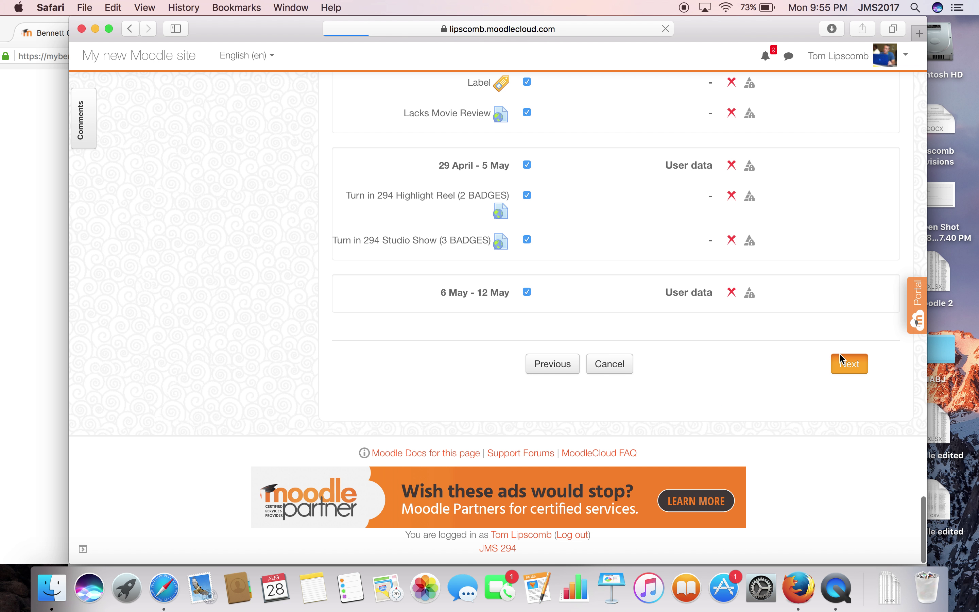
{"action": "scroll", "coordinate": [688, 470], "scroll_direction": "down", "scroll_amount": 20}
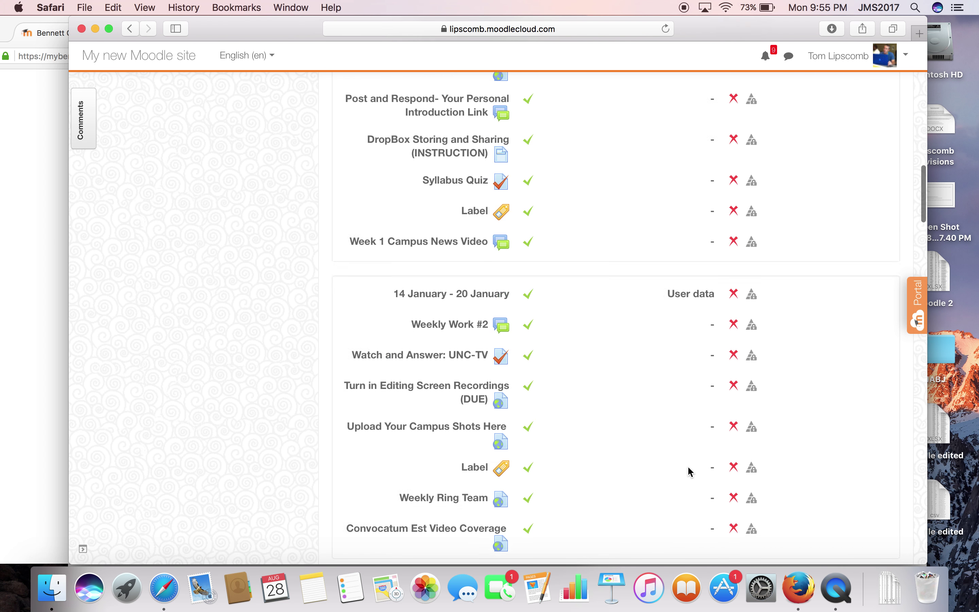
{"action": "scroll", "coordinate": [691, 471], "scroll_direction": "down", "scroll_amount": 20}
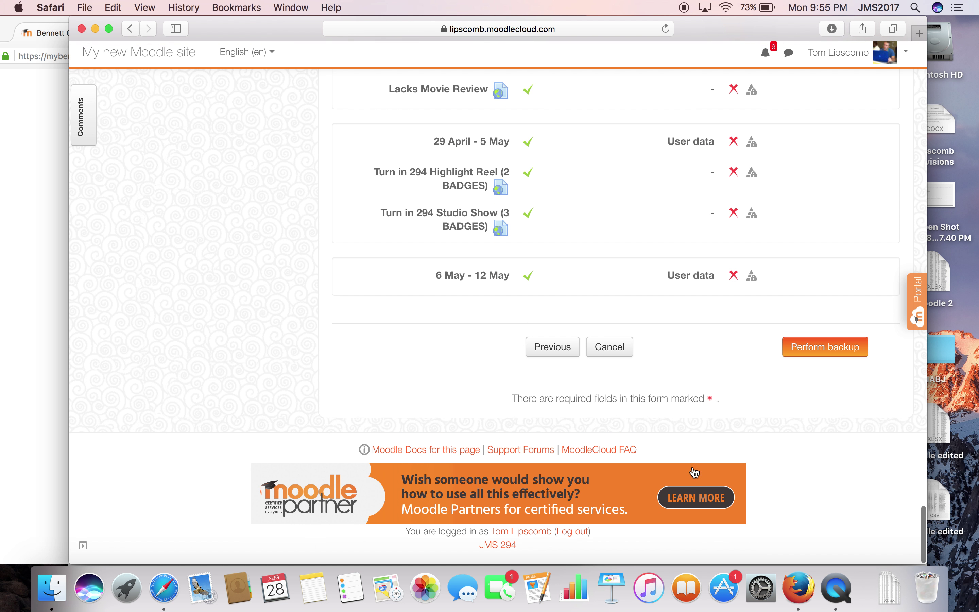
{"action": "left_click", "coordinate": [838, 352]}
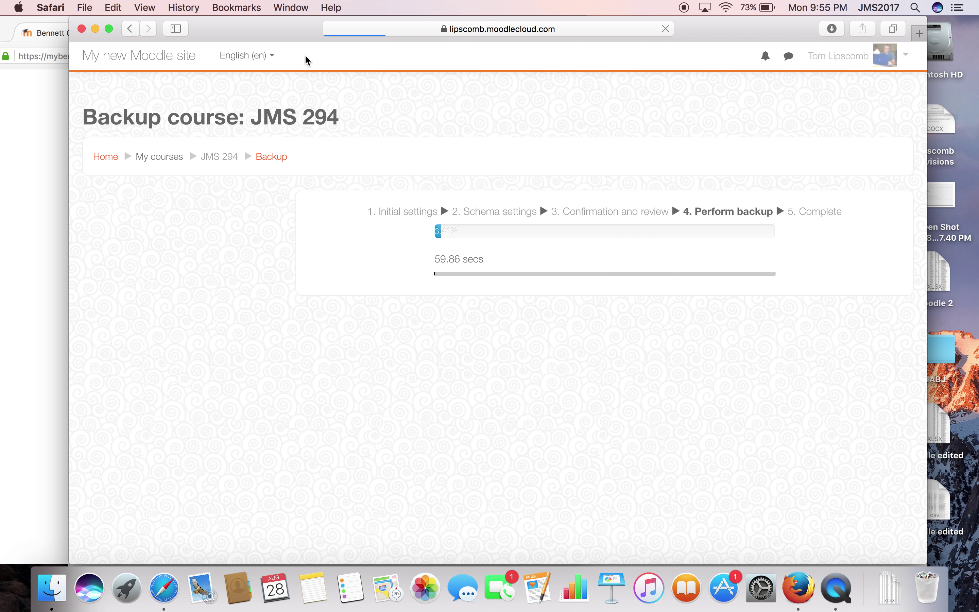
Step: Move the backup window aside and log in on the Bennett College Moodle portal
{"action": "left_click_drag", "start_coordinate": [256, 36], "coordinate": [511, 35]}
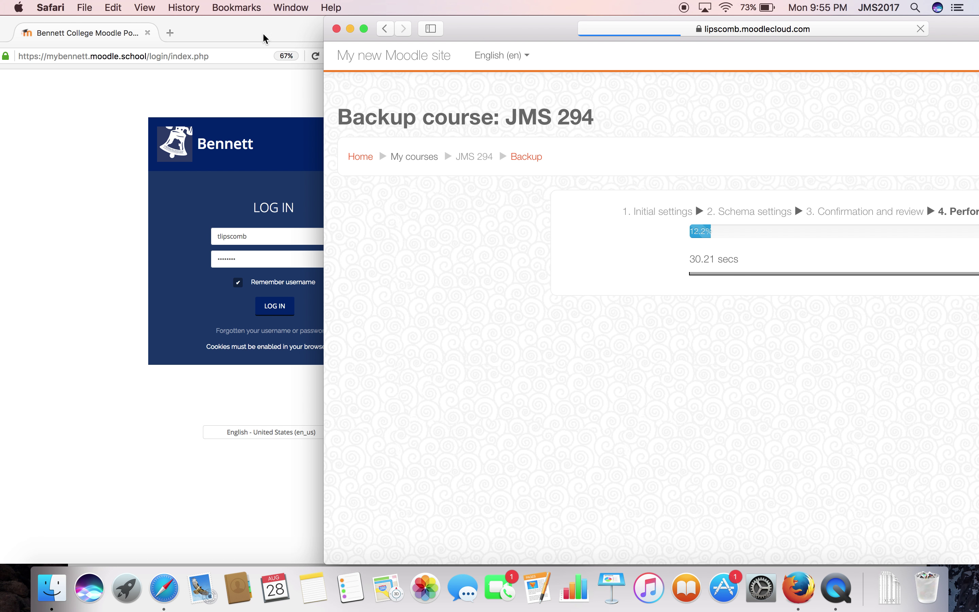
{"action": "left_click_drag", "start_coordinate": [230, 39], "coordinate": [121, 39]}
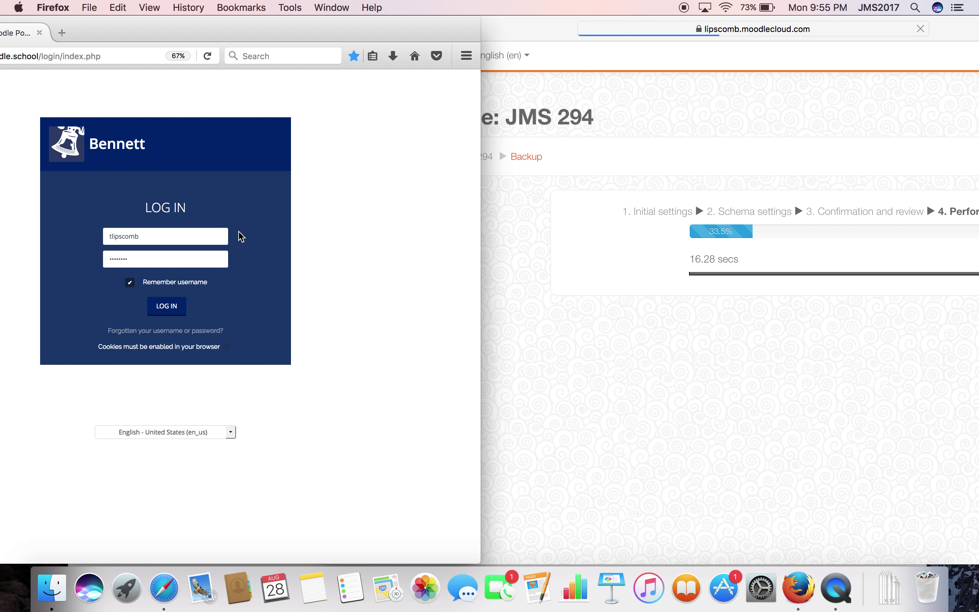
{"action": "left_click", "coordinate": [174, 312]}
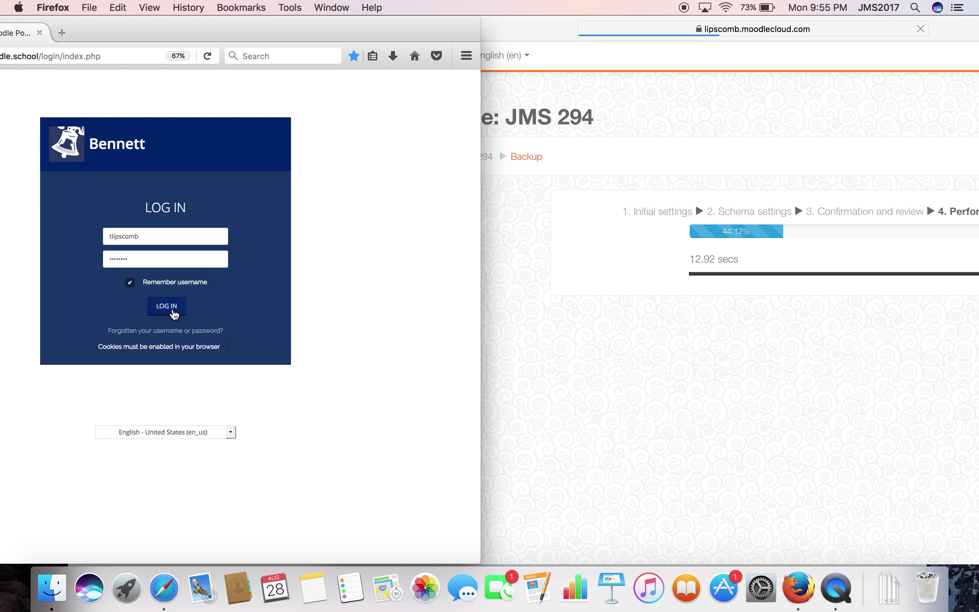
Step: Open the Journalism and Media Studies course category on the Bennett portal
{"action": "left_click_drag", "start_coordinate": [182, 25], "coordinate": [338, 16]}
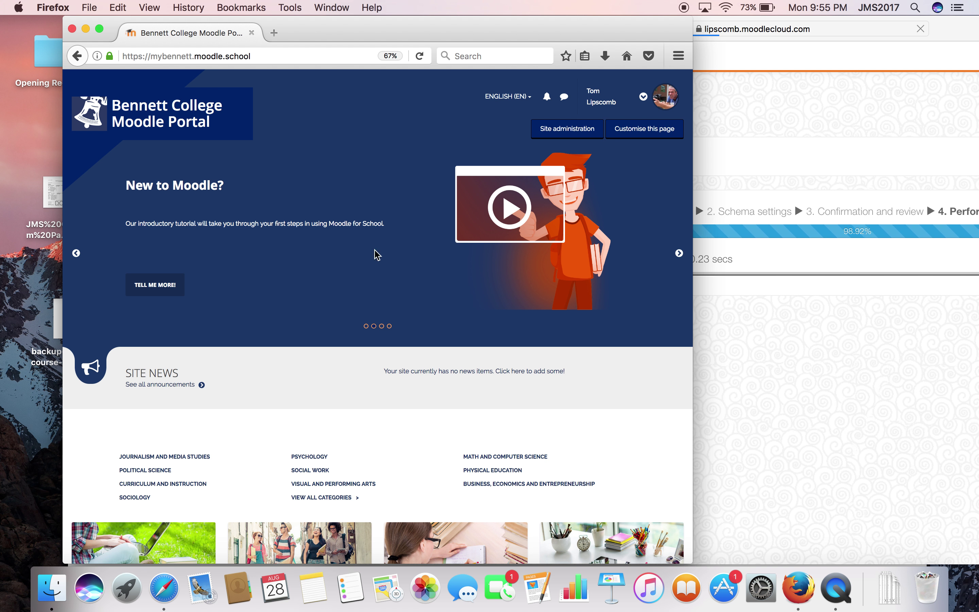
{"action": "scroll", "coordinate": [393, 272], "scroll_direction": "down", "scroll_amount": 1}
{"action": "scroll", "coordinate": [393, 272], "scroll_direction": "down", "scroll_amount": 5}
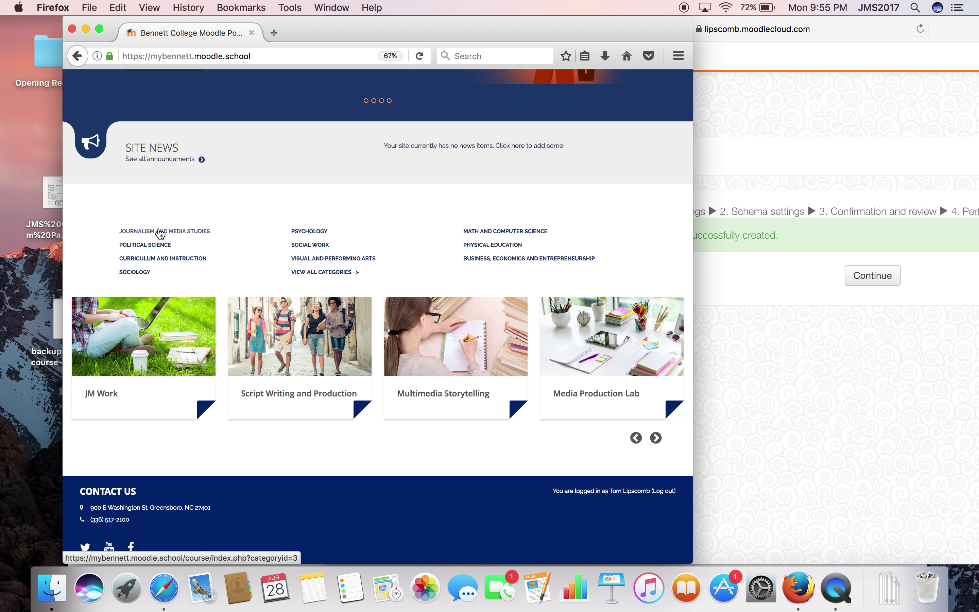
{"action": "left_click", "coordinate": [160, 234]}
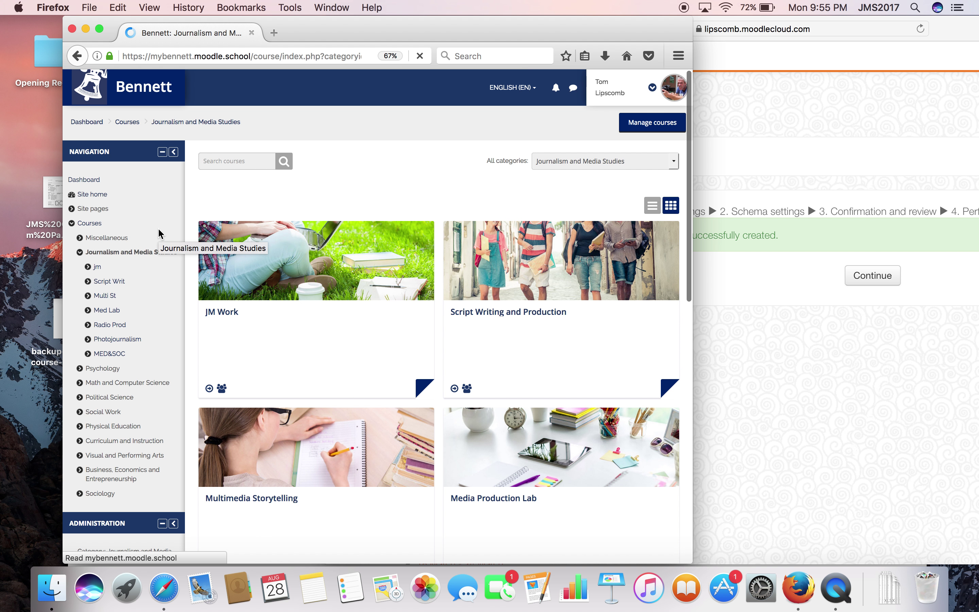
Step: Start adding a new course in the Journalism and Media Studies category
{"action": "scroll", "coordinate": [376, 280], "scroll_direction": "down", "scroll_amount": 10}
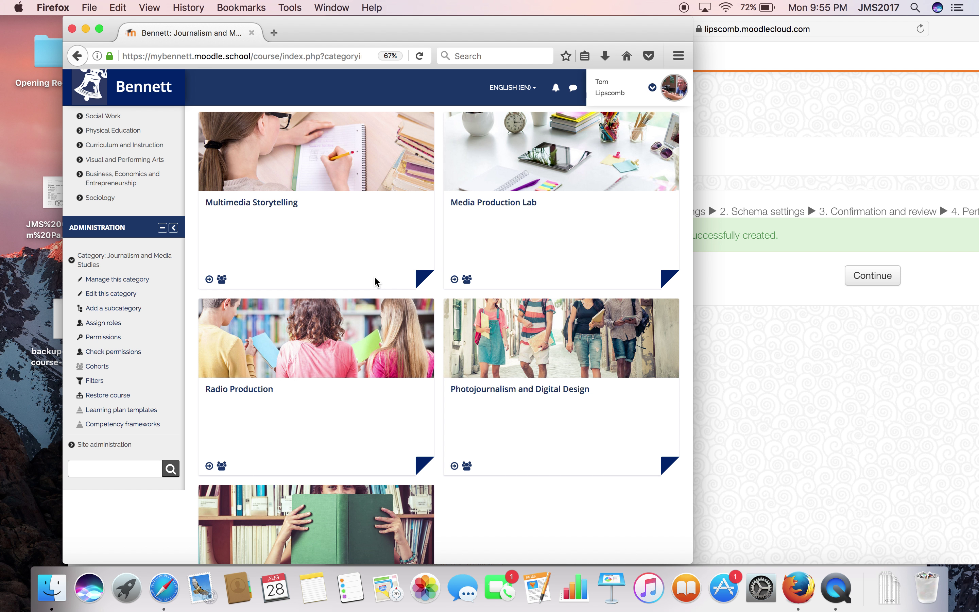
{"action": "scroll", "coordinate": [377, 282], "scroll_direction": "up", "scroll_amount": 10}
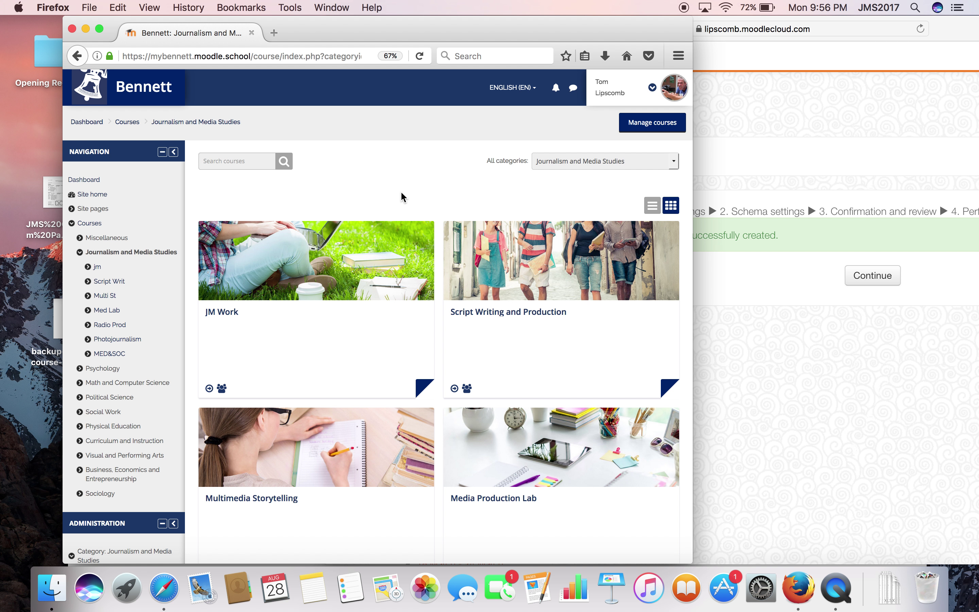
{"action": "scroll", "coordinate": [403, 197], "scroll_direction": "down", "scroll_amount": 5}
{"action": "scroll", "coordinate": [402, 196], "scroll_direction": "down", "scroll_amount": 5}
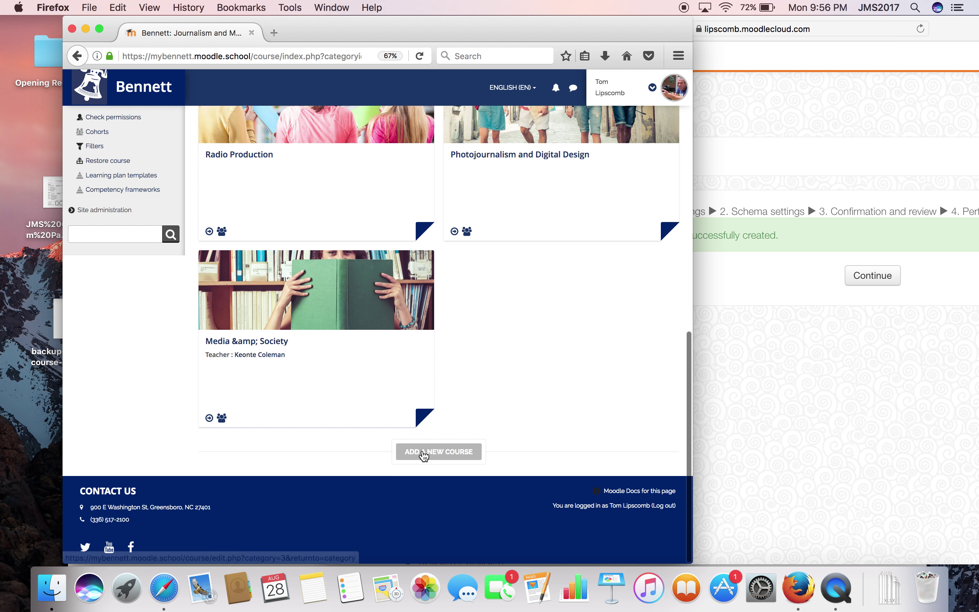
{"action": "left_click", "coordinate": [422, 453]}
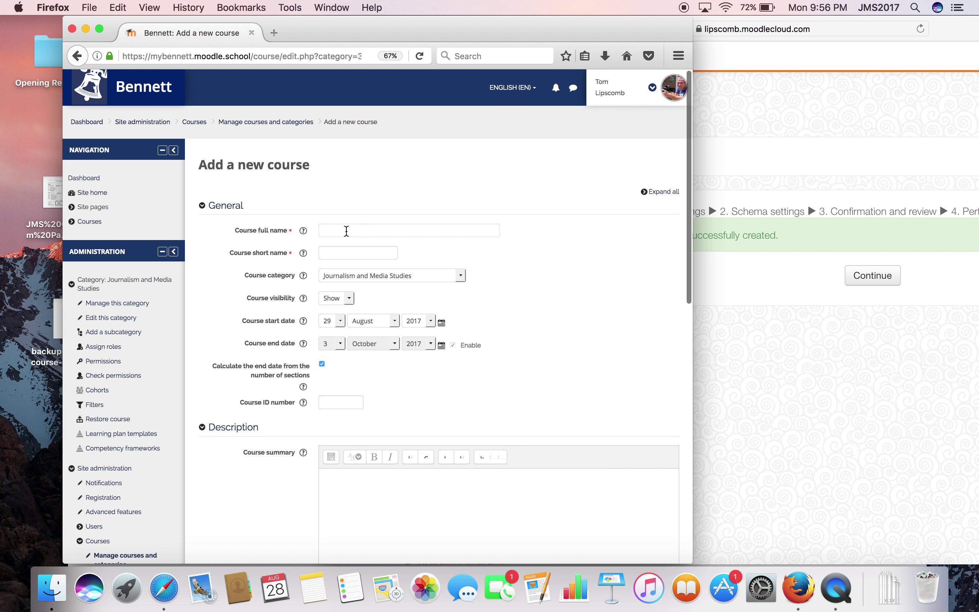
Step: Enter full name 'Television Production', fixing the misspelling, and short name 'TV Prod'
{"action": "left_click", "coordinate": [339, 231]}
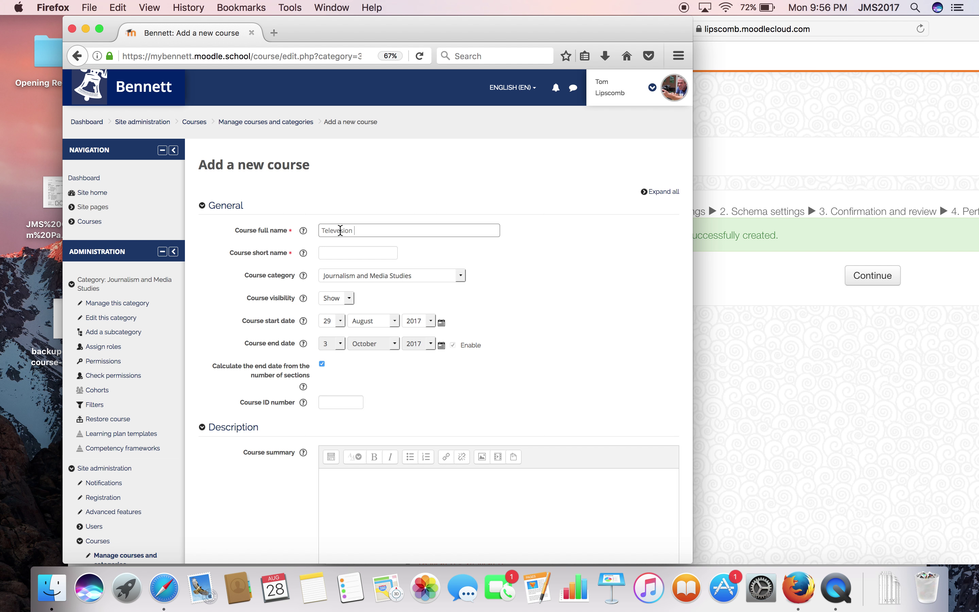
{"action": "key", "text": "Left"}
{"action": "key", "text": "Left"}
{"action": "key", "text": "Left"}
{"action": "key", "text": "Left"}
{"action": "key", "text": "Left"}
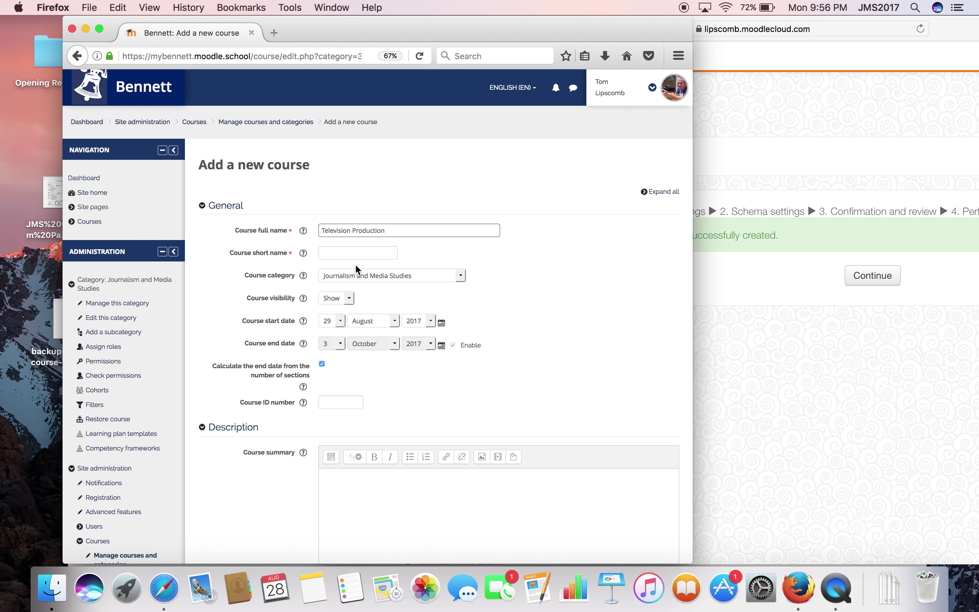
{"action": "left_click", "coordinate": [340, 255]}
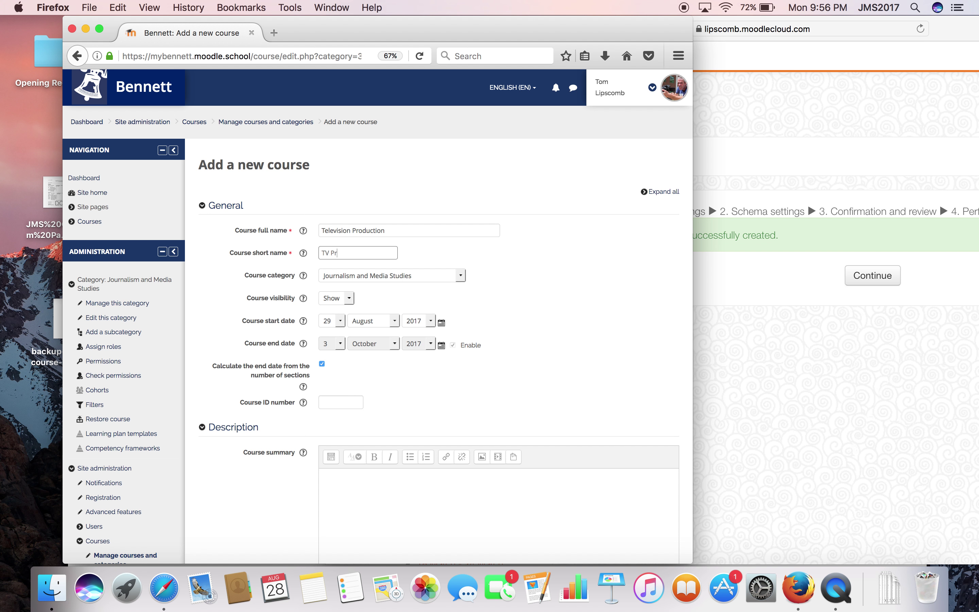
{"action": "type", "text": "TV Prod"}
Step: Set the course ID number to JM 294 and go to the course summary field
{"action": "scroll", "coordinate": [457, 261], "scroll_direction": "down", "scroll_amount": 2}
{"action": "left_click", "coordinate": [331, 324]}
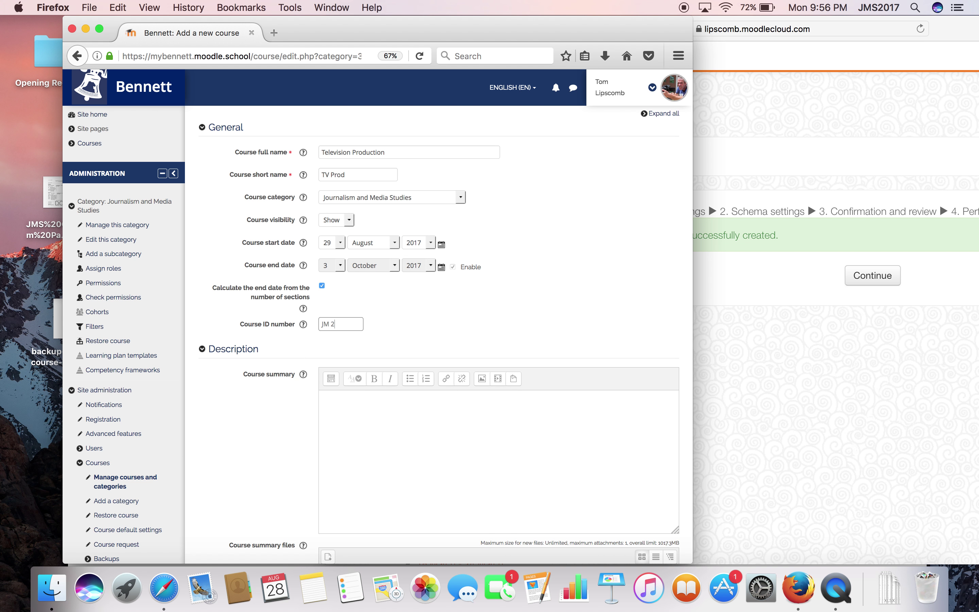
{"action": "scroll", "coordinate": [336, 338], "scroll_direction": "down", "scroll_amount": 1}
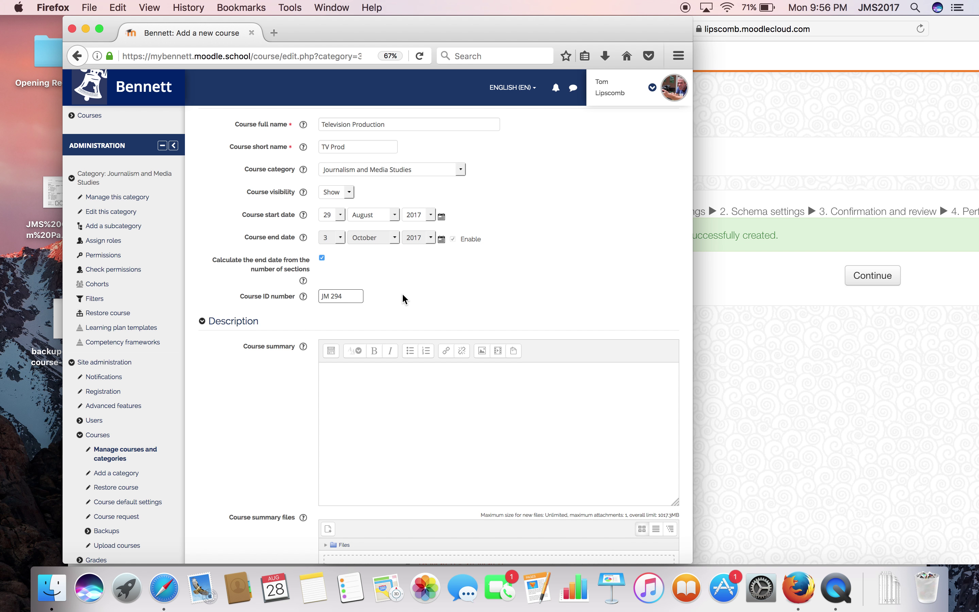
{"action": "scroll", "coordinate": [403, 299], "scroll_direction": "down", "scroll_amount": 5}
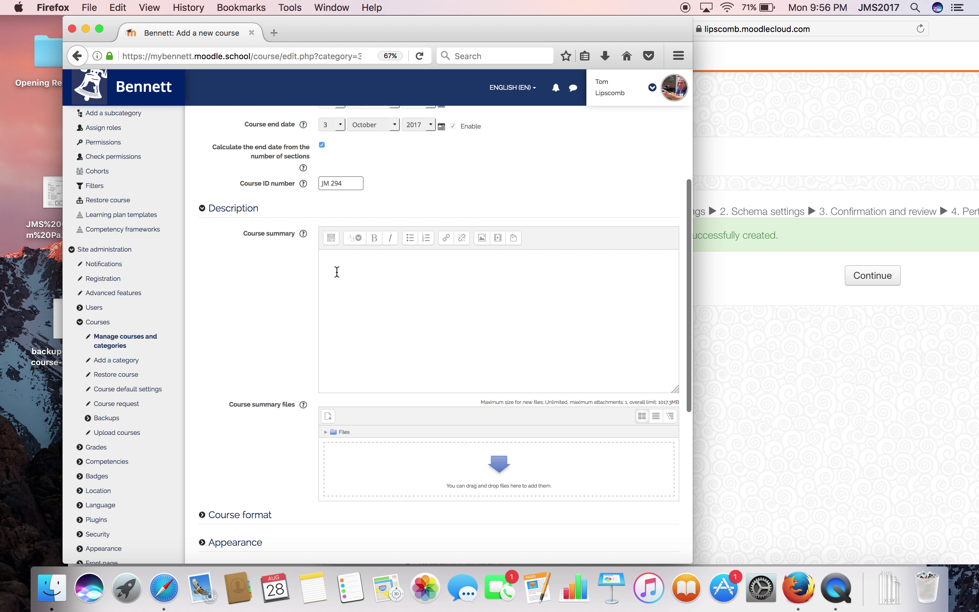
{"action": "left_click", "coordinate": [337, 271]}
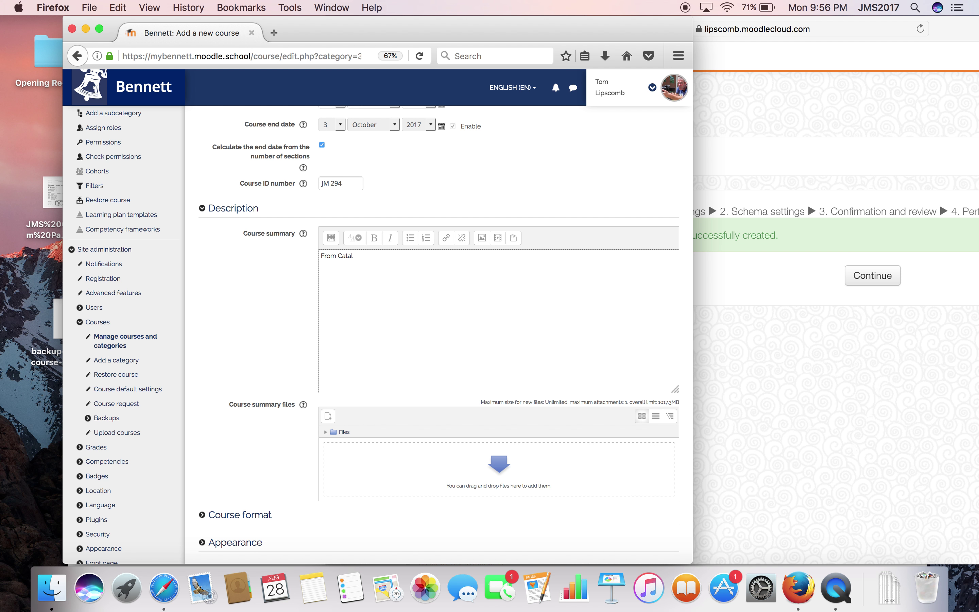
Step: Finish the summary 'From Catalogue' and choose Stay on Page to keep the form
{"action": "type", "text": "e"}
{"action": "key", "text": "super+r"}
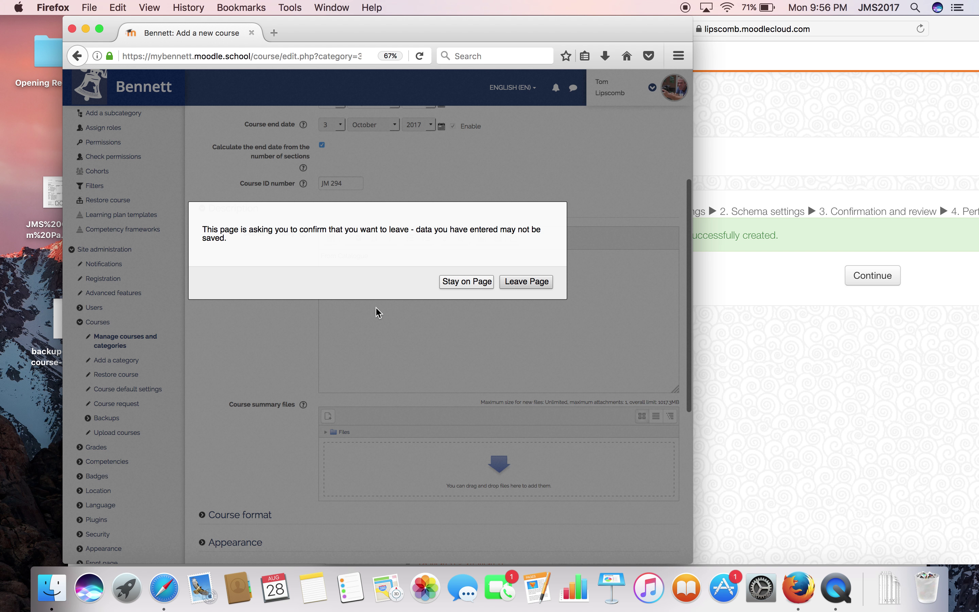
{"action": "left_click", "coordinate": [477, 286]}
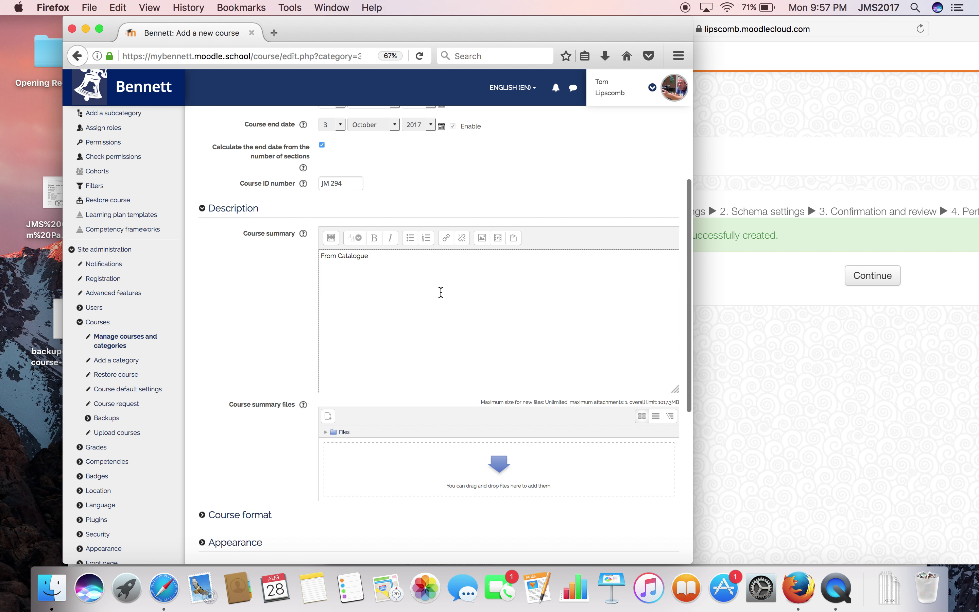
Step: Expand and collapse Completion tracking, then show the Course format settings
{"action": "scroll", "coordinate": [441, 293], "scroll_direction": "down", "scroll_amount": 3}
{"action": "scroll", "coordinate": [441, 297], "scroll_direction": "down", "scroll_amount": 2}
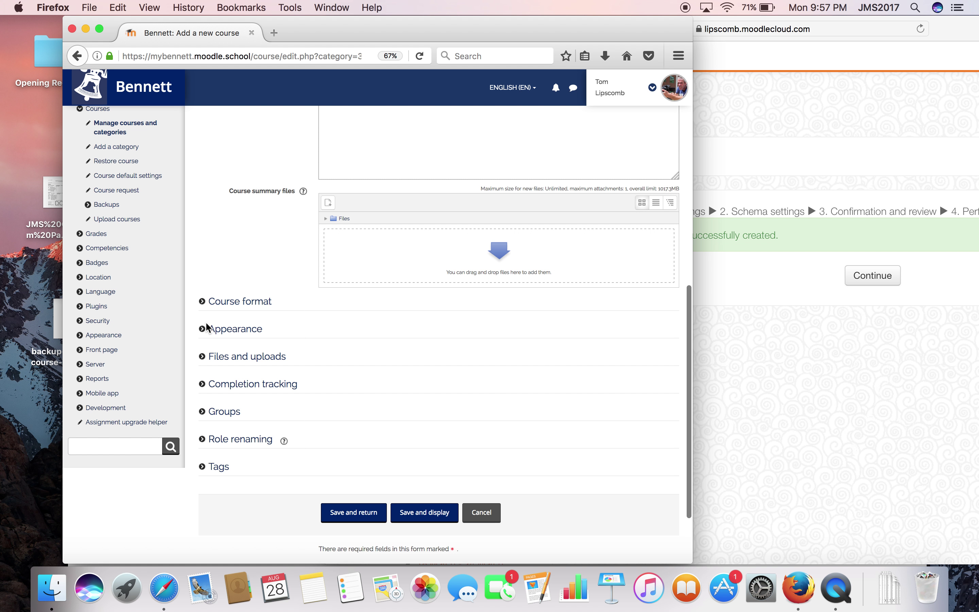
{"action": "left_click", "coordinate": [203, 384]}
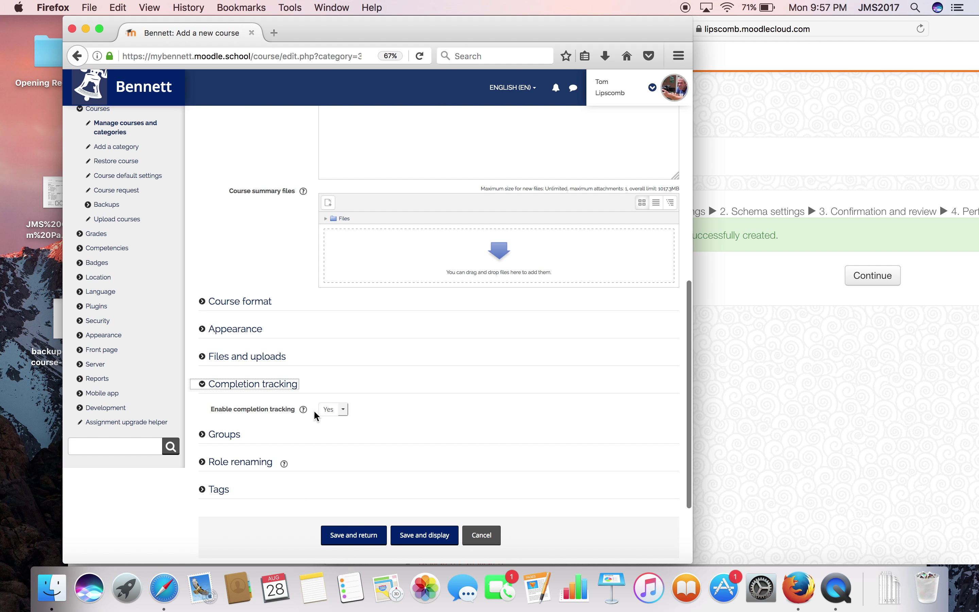
{"action": "left_click", "coordinate": [205, 386]}
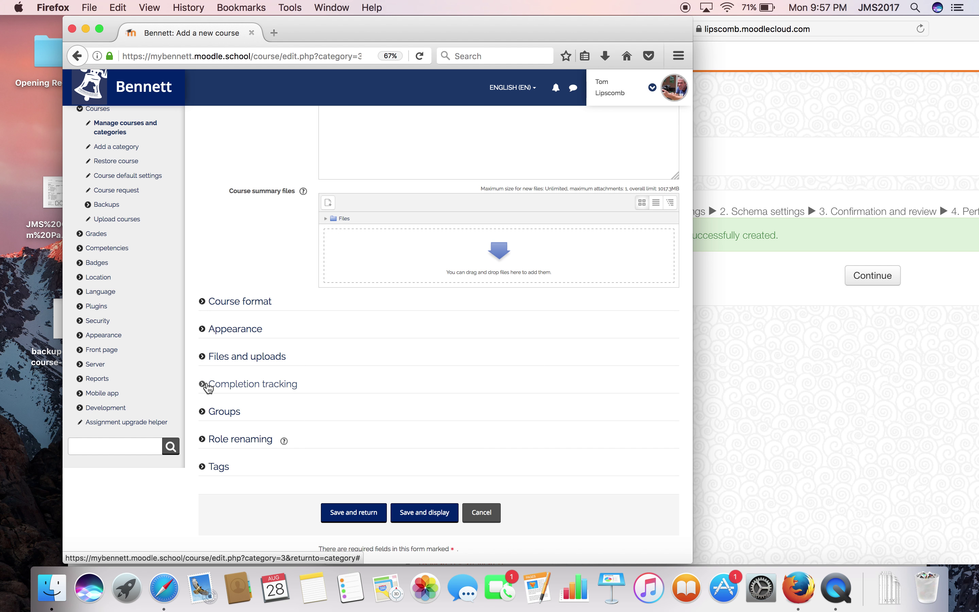
{"action": "left_click", "coordinate": [207, 388]}
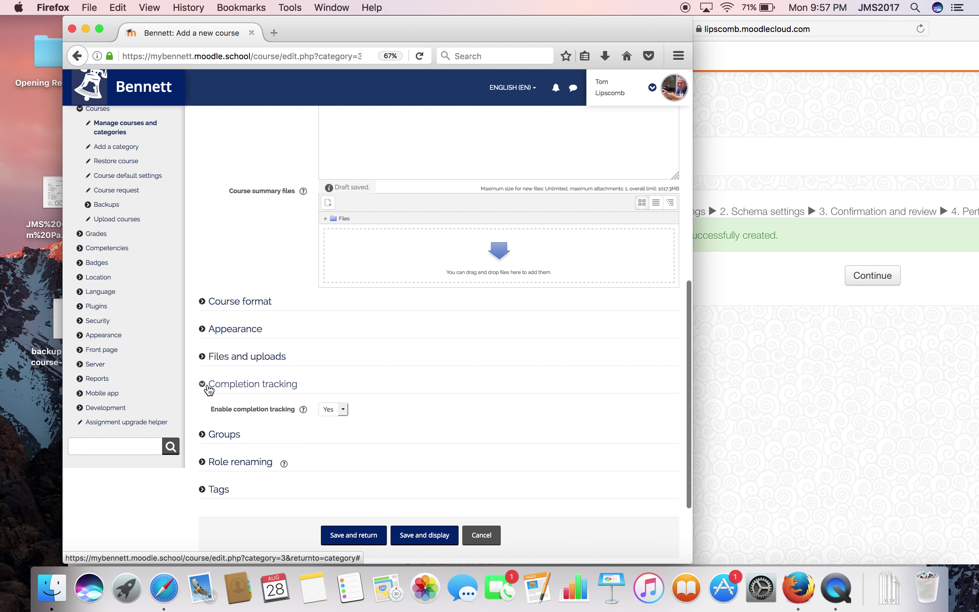
{"action": "left_click", "coordinate": [206, 388]}
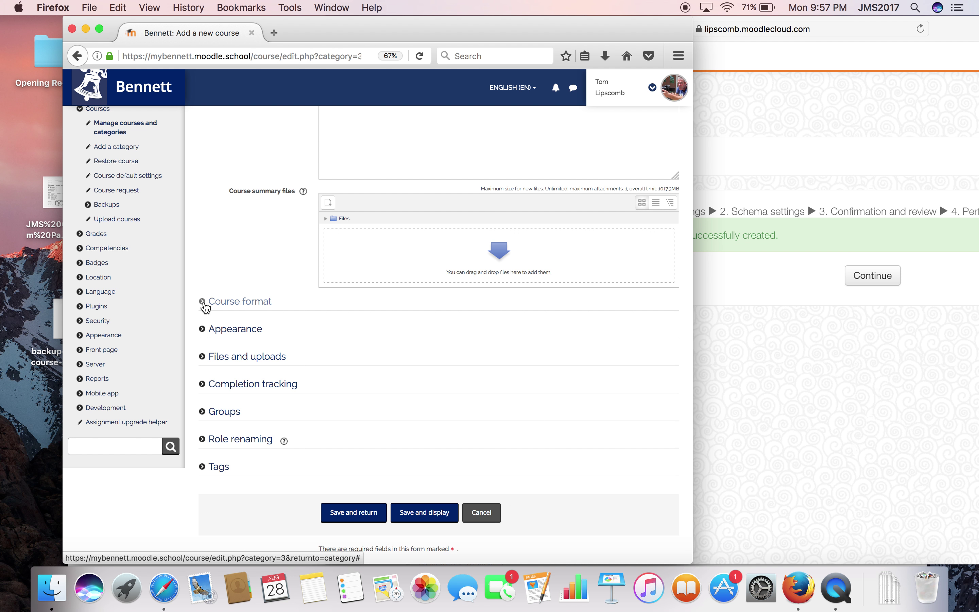
{"action": "left_click", "coordinate": [204, 304]}
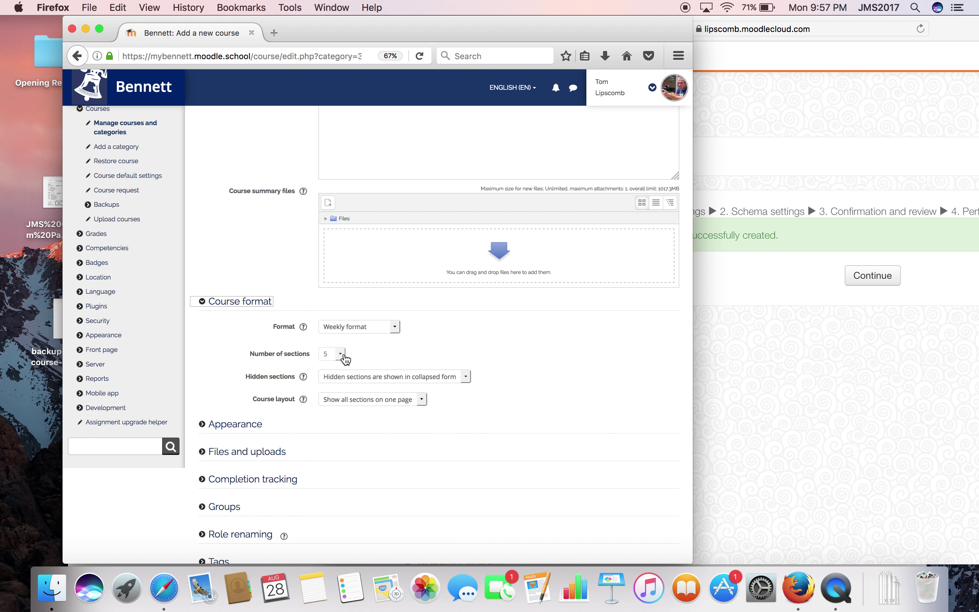
Step: Set the number of sections to 17, keeping Weekly format
{"action": "left_click", "coordinate": [341, 354]}
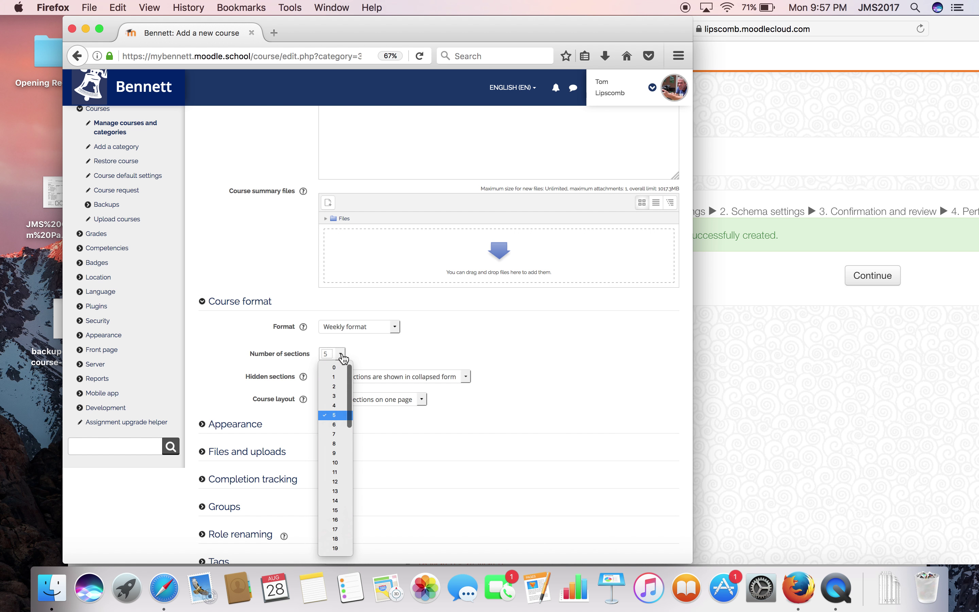
{"action": "left_click", "coordinate": [335, 529]}
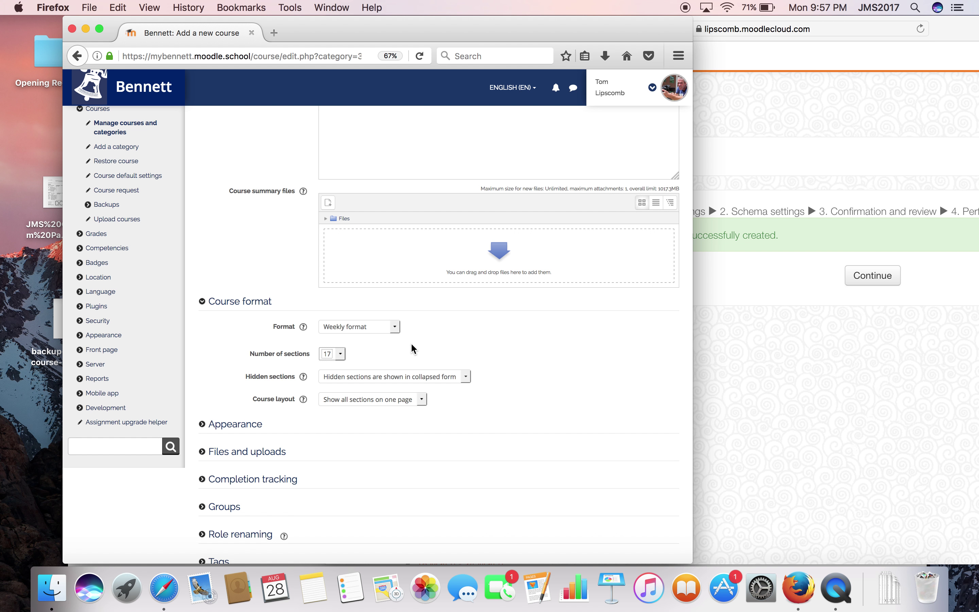
{"action": "left_click", "coordinate": [395, 327]}
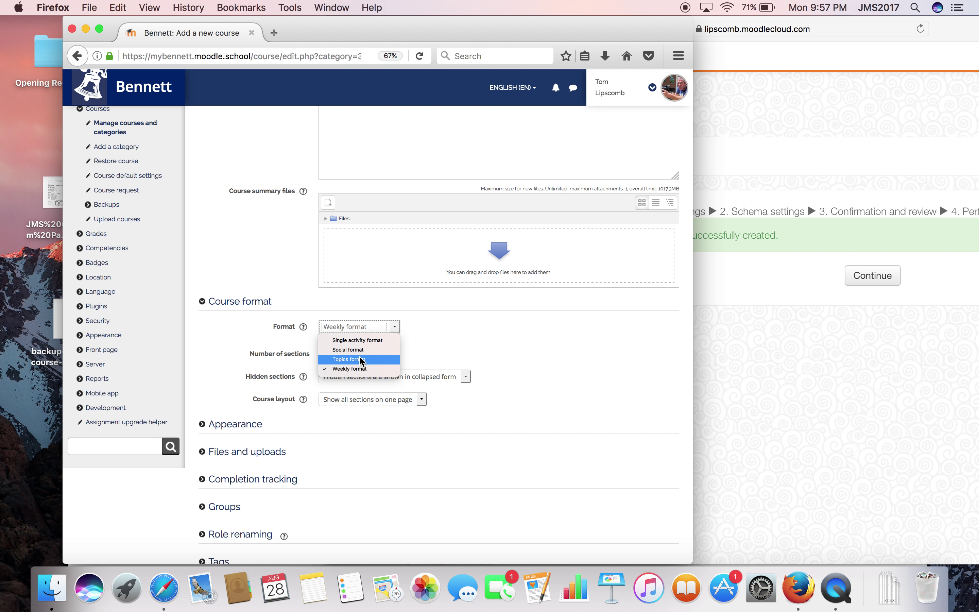
{"action": "left_click", "coordinate": [424, 324]}
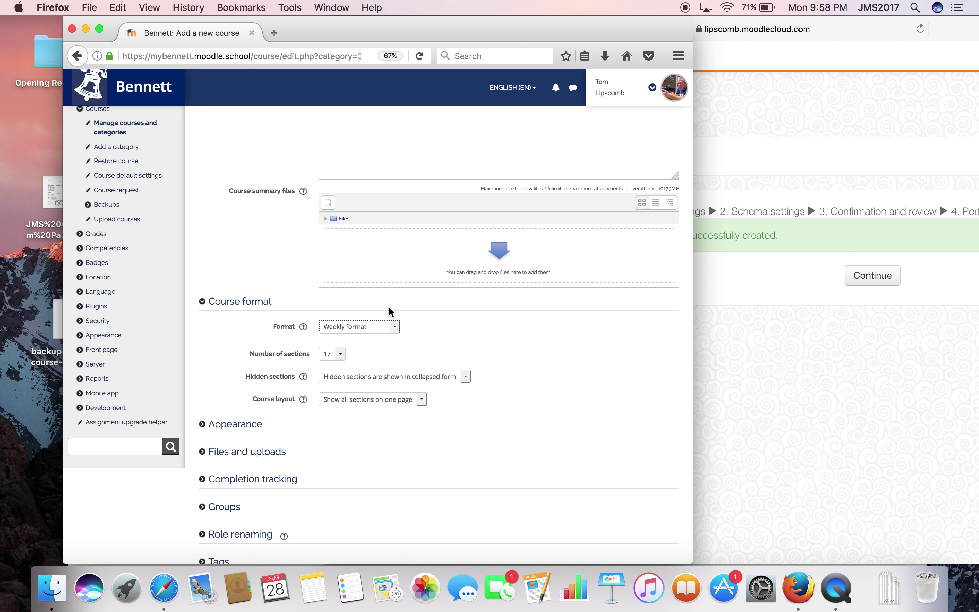
{"action": "left_click", "coordinate": [392, 327]}
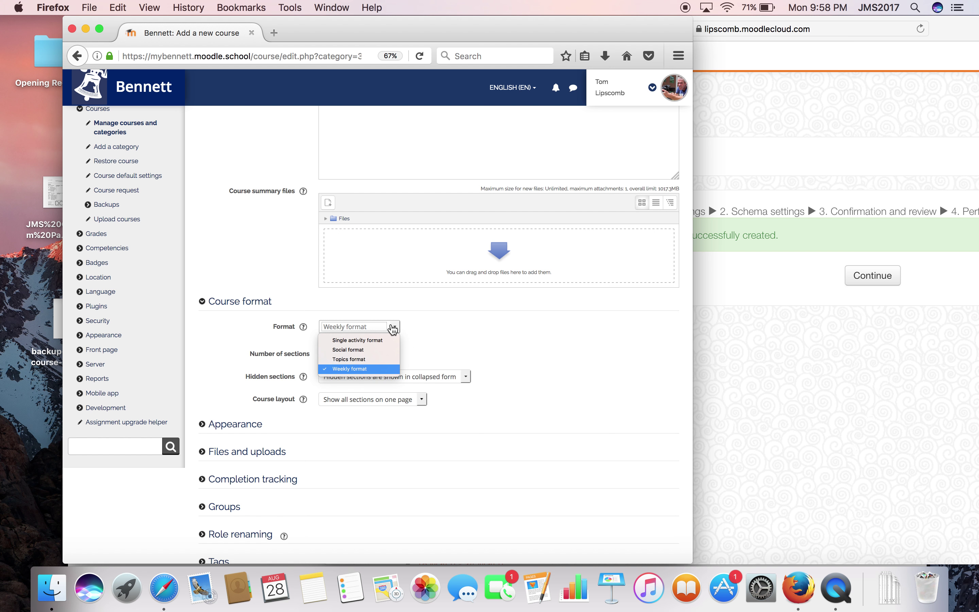
{"action": "left_click", "coordinate": [395, 327]}
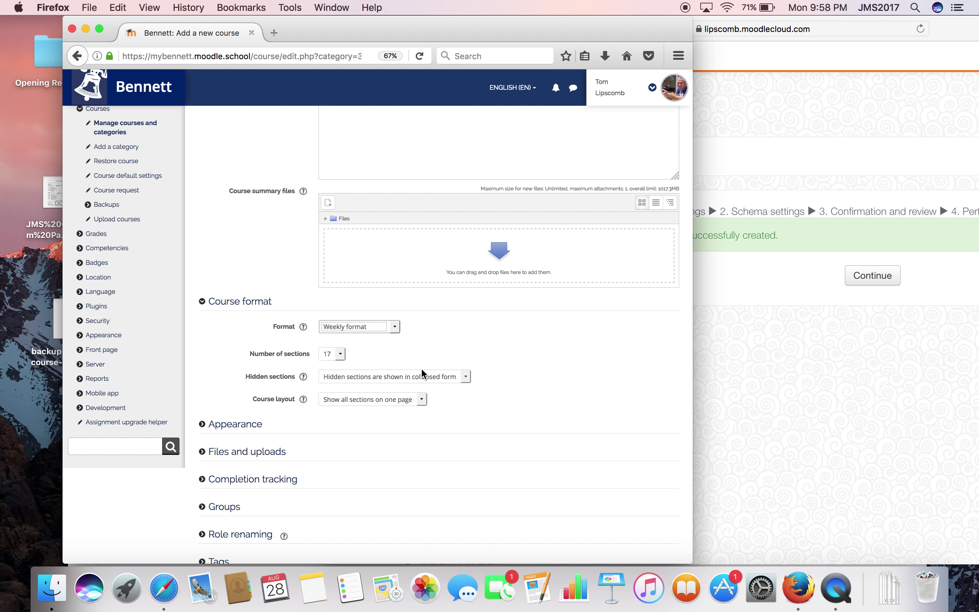
Step: Save the new Television Production course and return to the category
{"action": "scroll", "coordinate": [306, 492], "scroll_direction": "down", "scroll_amount": 5}
{"action": "scroll", "coordinate": [306, 492], "scroll_direction": "up", "scroll_amount": 10}
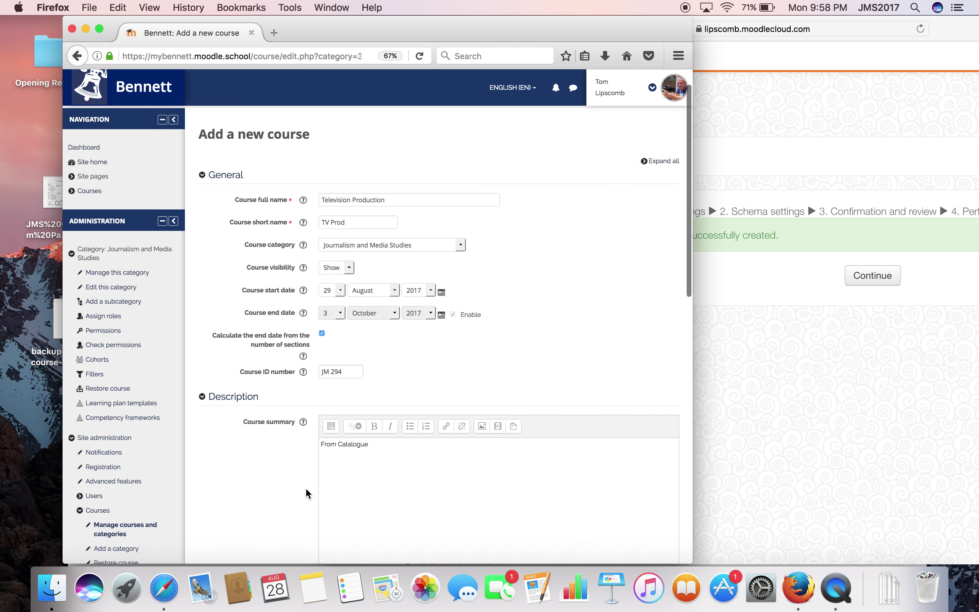
{"action": "scroll", "coordinate": [306, 493], "scroll_direction": "down", "scroll_amount": 5}
{"action": "scroll", "coordinate": [306, 493], "scroll_direction": "down", "scroll_amount": 6}
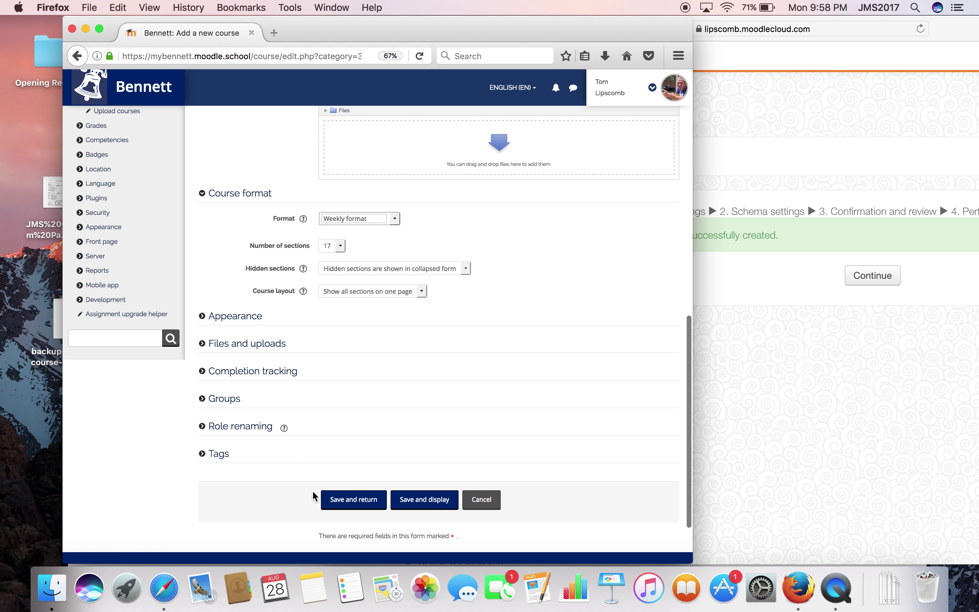
{"action": "left_click", "coordinate": [338, 502]}
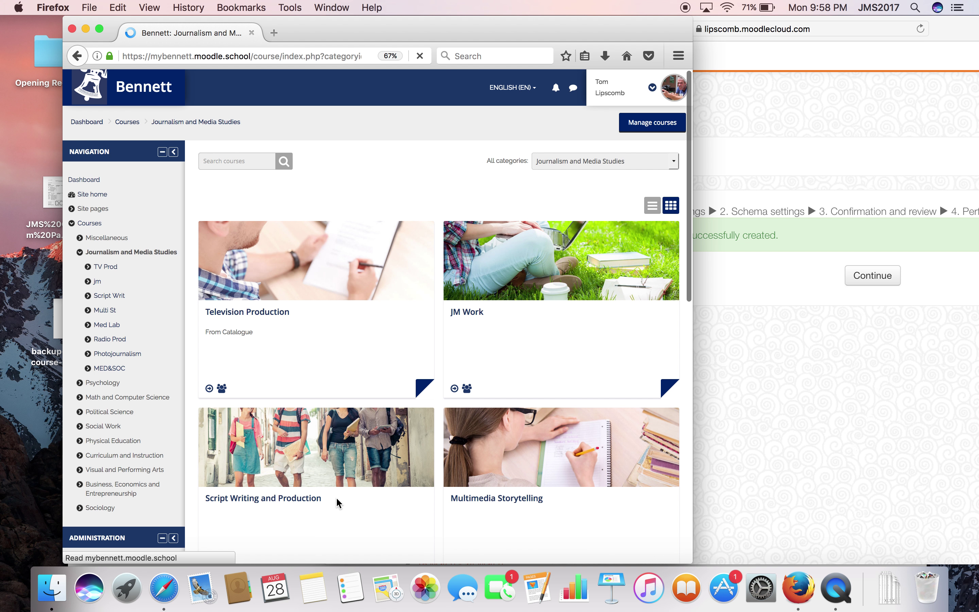
Step: Check the Television Production card, then bring the finished JMS 294 backup page forward
{"action": "scroll", "coordinate": [387, 459], "scroll_direction": "down", "scroll_amount": 3}
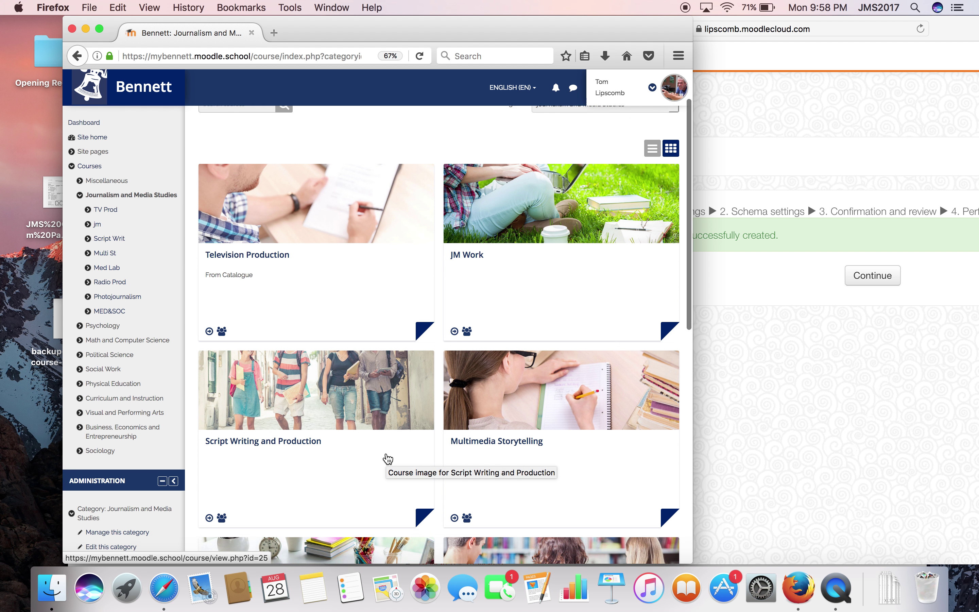
{"action": "scroll", "coordinate": [298, 120], "scroll_direction": "up", "scroll_amount": 3}
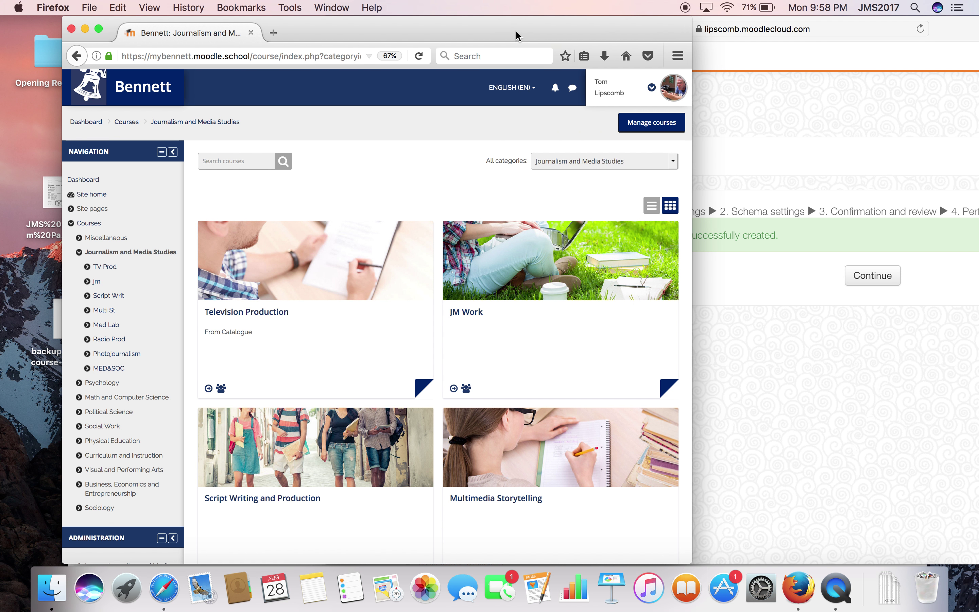
{"action": "left_click_drag", "start_coordinate": [510, 21], "coordinate": [448, 21]}
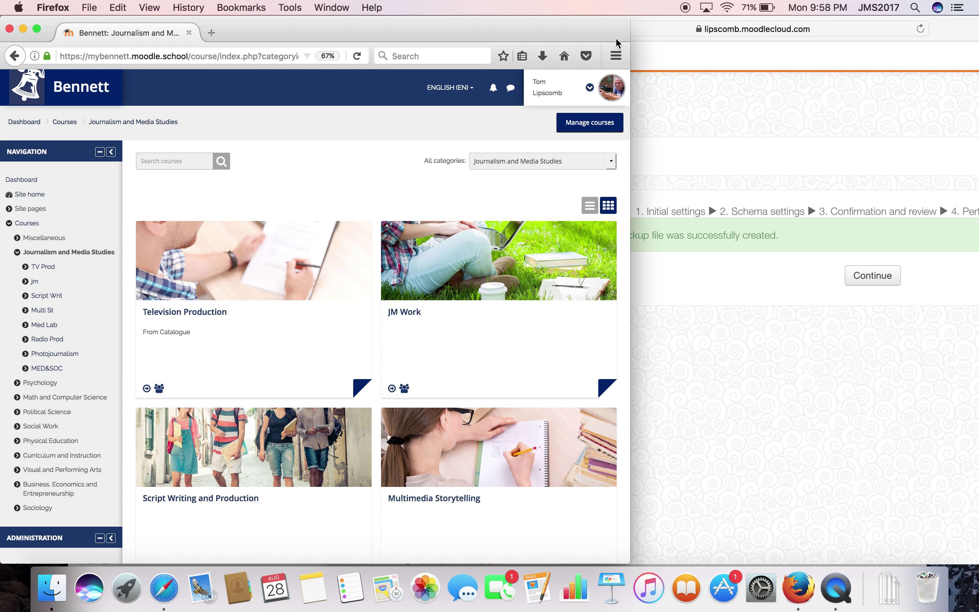
{"action": "left_click", "coordinate": [696, 96]}
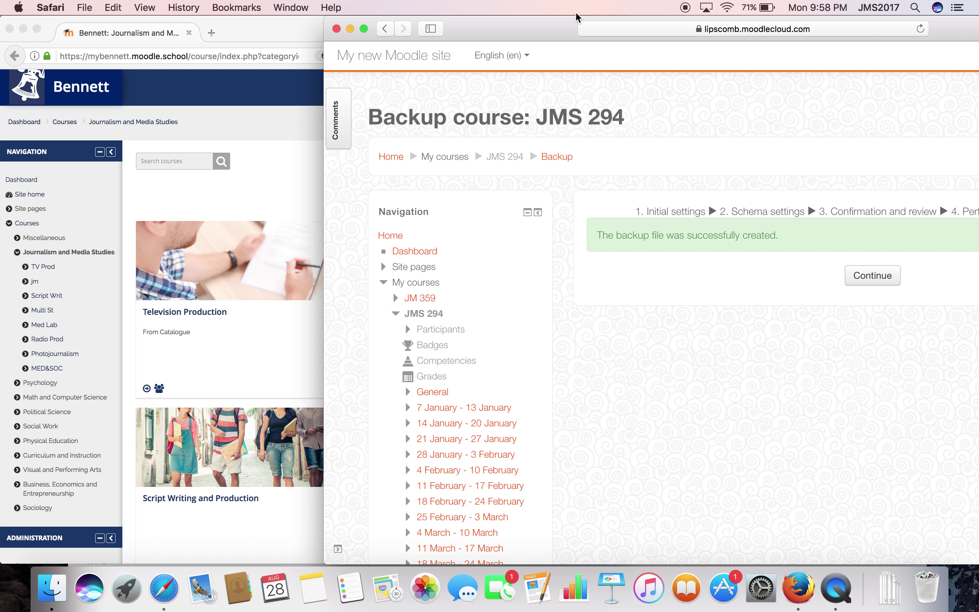
Step: Continue from the finished backup to Restore course and open Manage backup files for the course backup area
{"action": "left_click_drag", "start_coordinate": [537, 18], "coordinate": [340, 18]}
{"action": "left_click", "coordinate": [691, 283]}
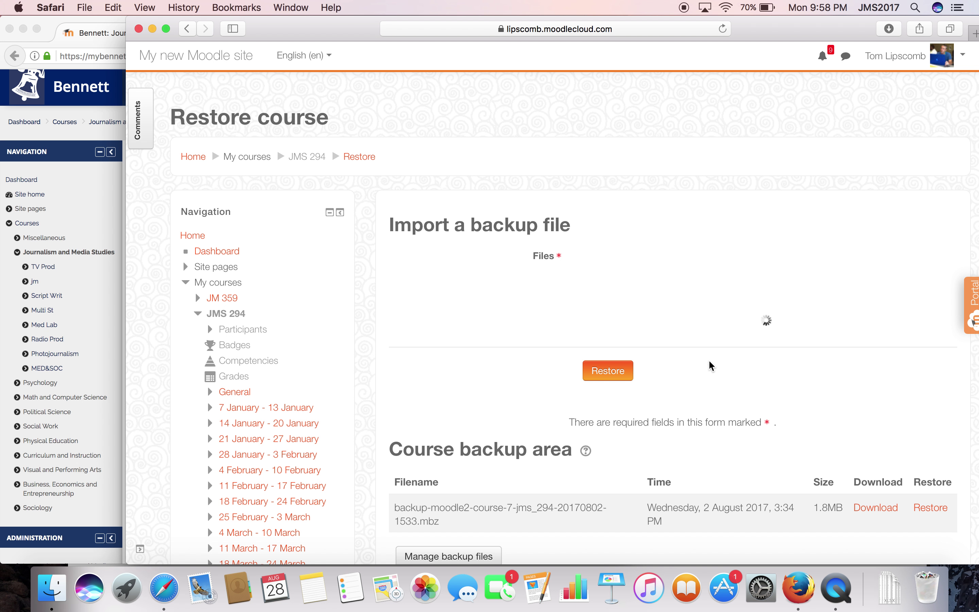
{"action": "scroll", "coordinate": [711, 362], "scroll_direction": "down", "scroll_amount": 1}
{"action": "scroll", "coordinate": [712, 366], "scroll_direction": "down", "scroll_amount": 10}
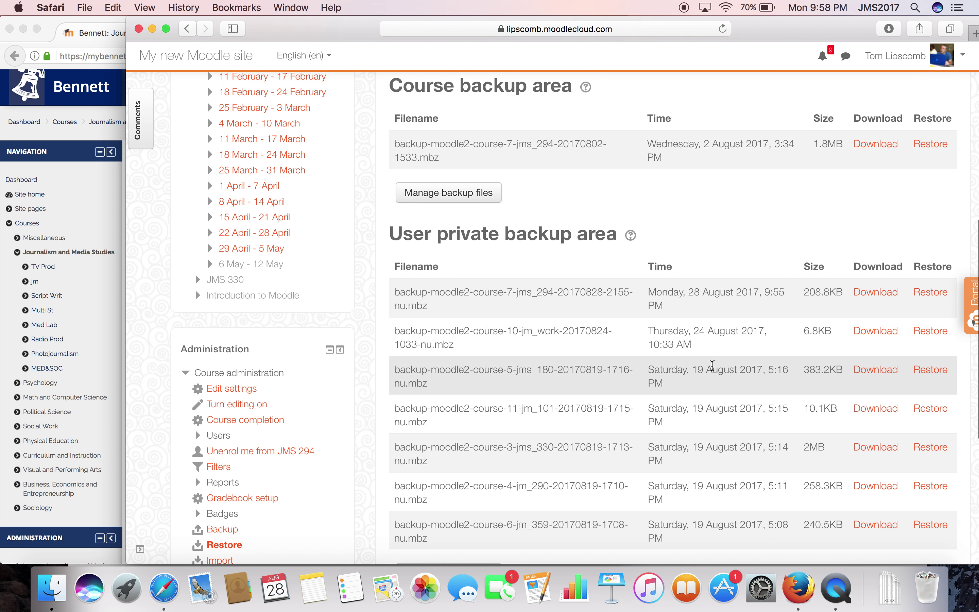
{"action": "scroll", "coordinate": [712, 366], "scroll_direction": "up", "scroll_amount": 3}
{"action": "scroll", "coordinate": [712, 365], "scroll_direction": "up", "scroll_amount": 2}
{"action": "scroll", "coordinate": [713, 366], "scroll_direction": "down", "scroll_amount": 10}
{"action": "scroll", "coordinate": [712, 366], "scroll_direction": "up", "scroll_amount": 7}
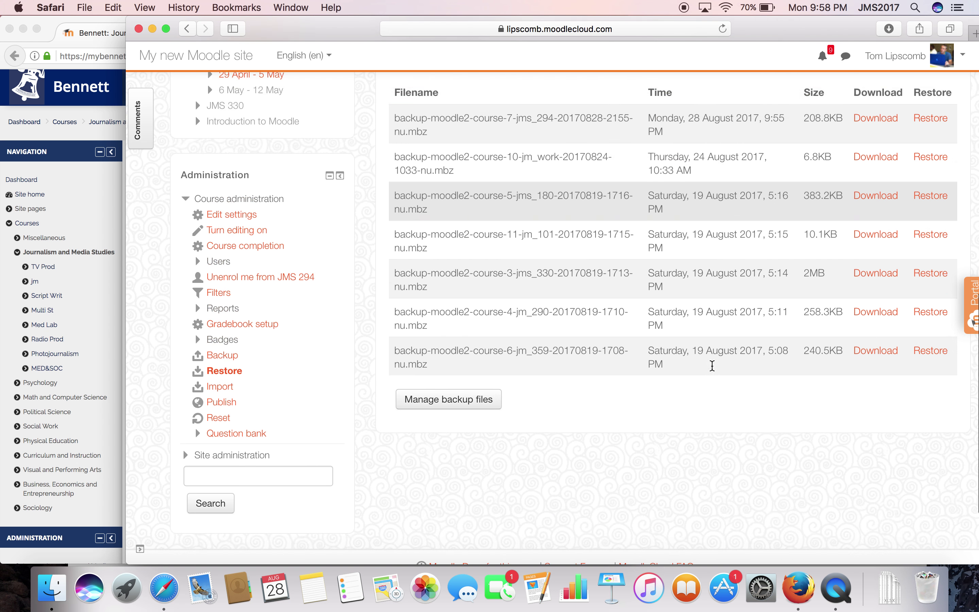
{"action": "scroll", "coordinate": [713, 366], "scroll_direction": "up", "scroll_amount": 6}
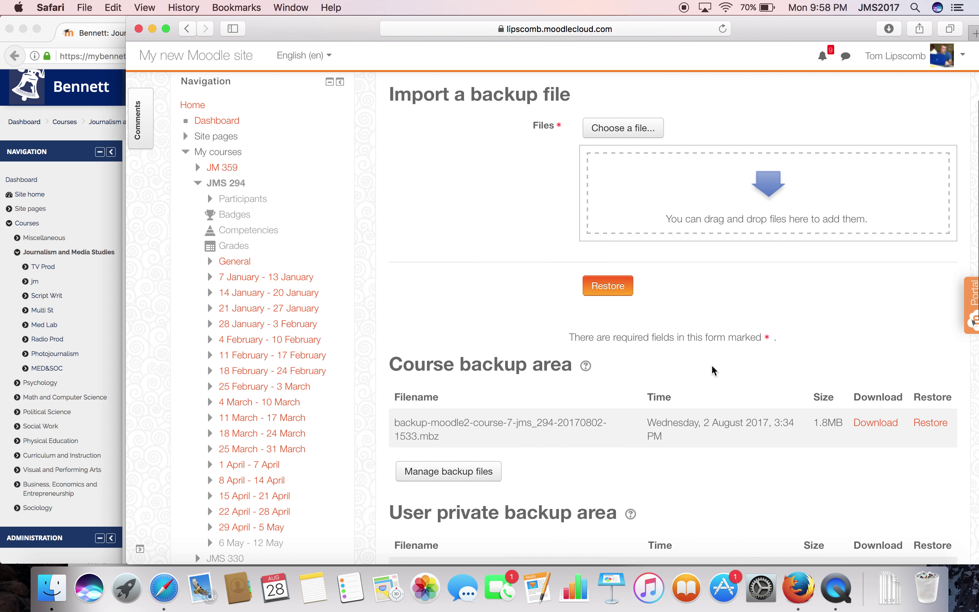
{"action": "scroll", "coordinate": [713, 370], "scroll_direction": "down", "scroll_amount": 2}
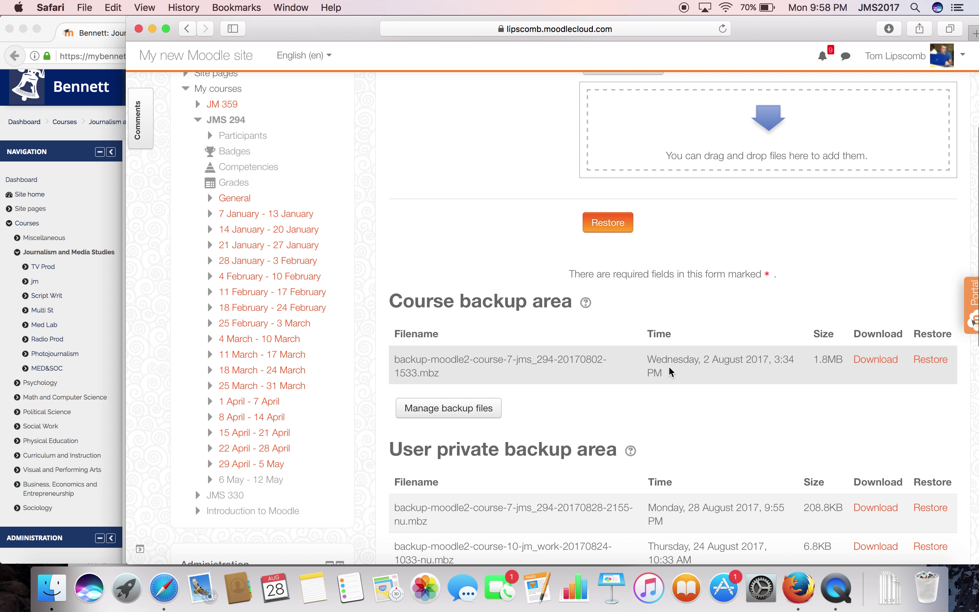
{"action": "scroll", "coordinate": [456, 406], "scroll_direction": "down", "scroll_amount": 1}
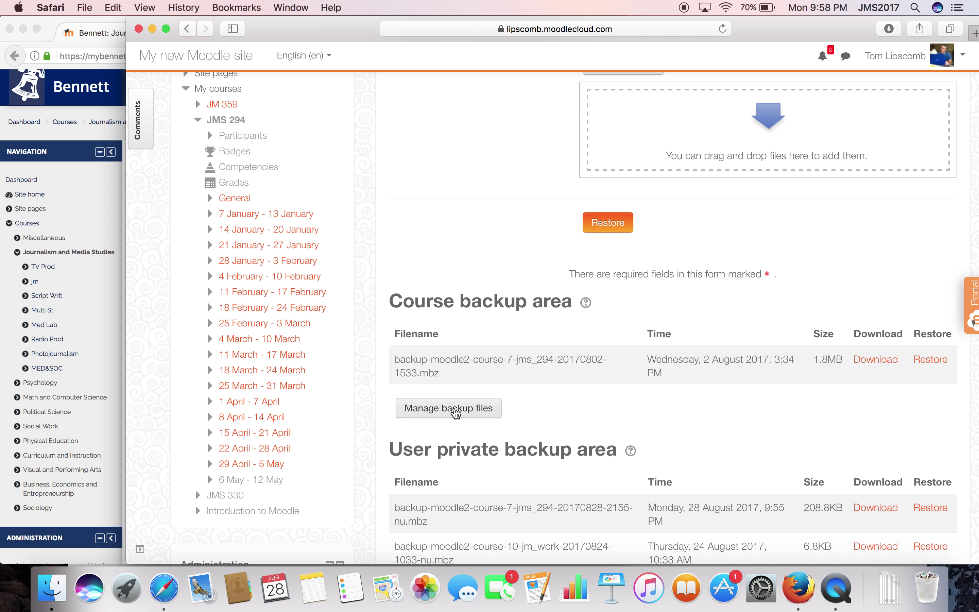
{"action": "scroll", "coordinate": [498, 381], "scroll_direction": "down", "scroll_amount": 10}
{"action": "scroll", "coordinate": [499, 382], "scroll_direction": "up", "scroll_amount": 9}
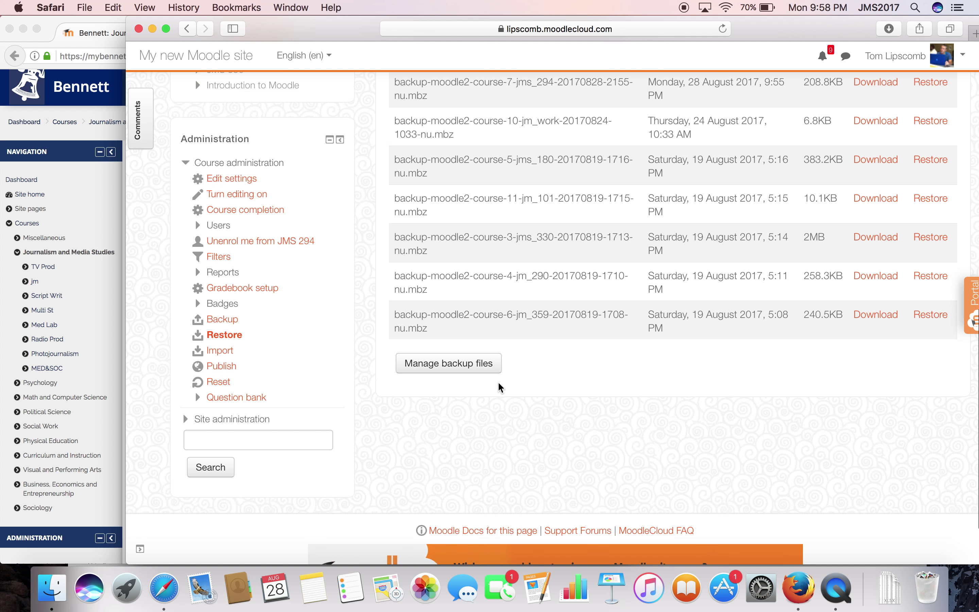
{"action": "scroll", "coordinate": [498, 381], "scroll_direction": "up", "scroll_amount": 8}
{"action": "scroll", "coordinate": [498, 381], "scroll_direction": "down", "scroll_amount": 8}
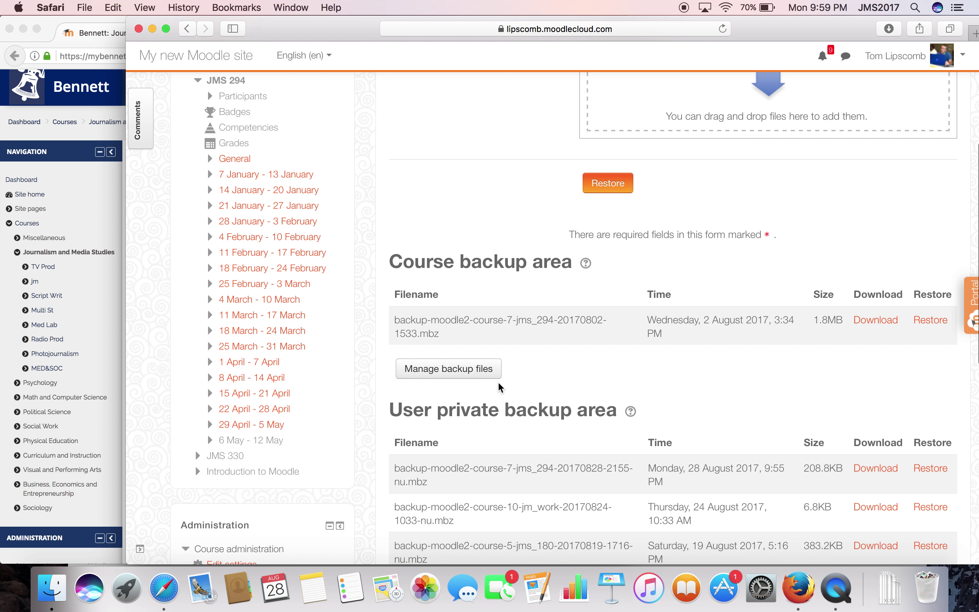
{"action": "left_click", "coordinate": [470, 372]}
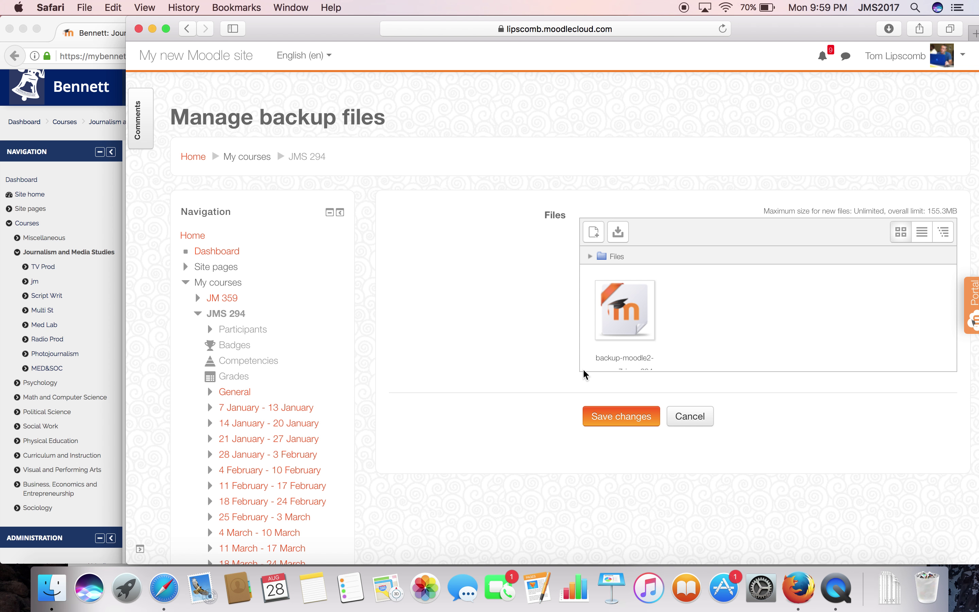
{"action": "left_click", "coordinate": [689, 416]}
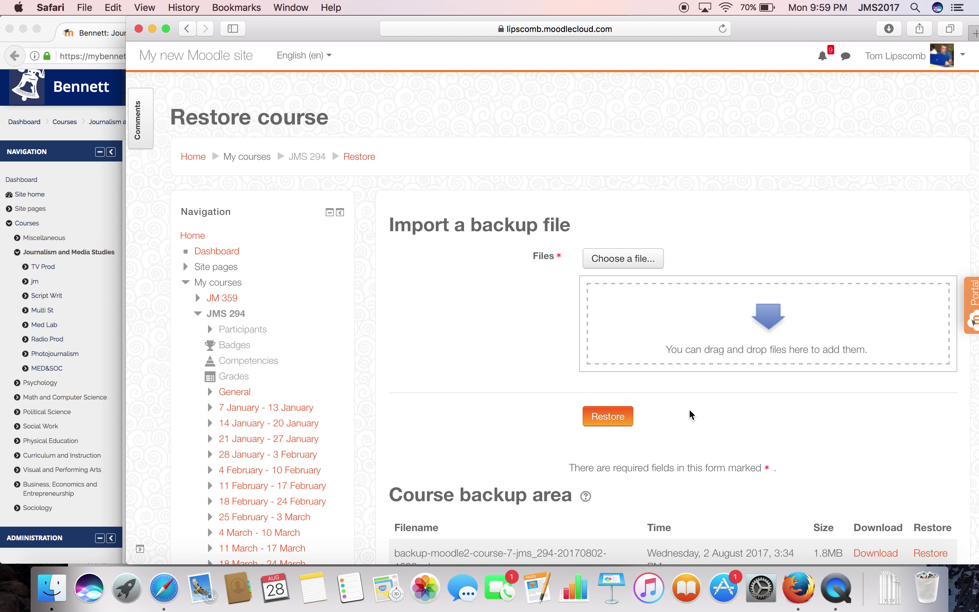
{"action": "scroll", "coordinate": [691, 414], "scroll_direction": "down", "scroll_amount": 5}
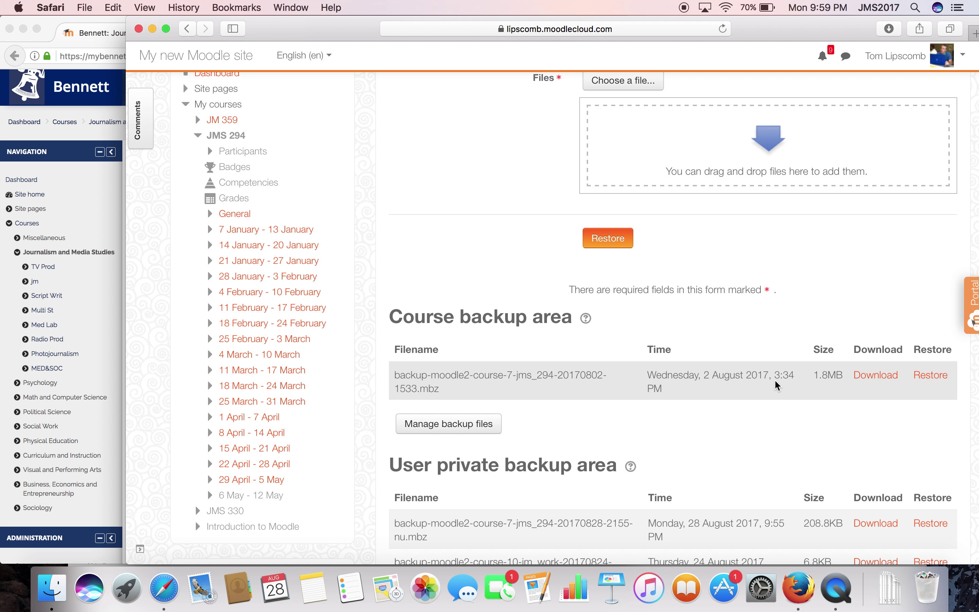
{"action": "scroll", "coordinate": [796, 431], "scroll_direction": "down", "scroll_amount": 10}
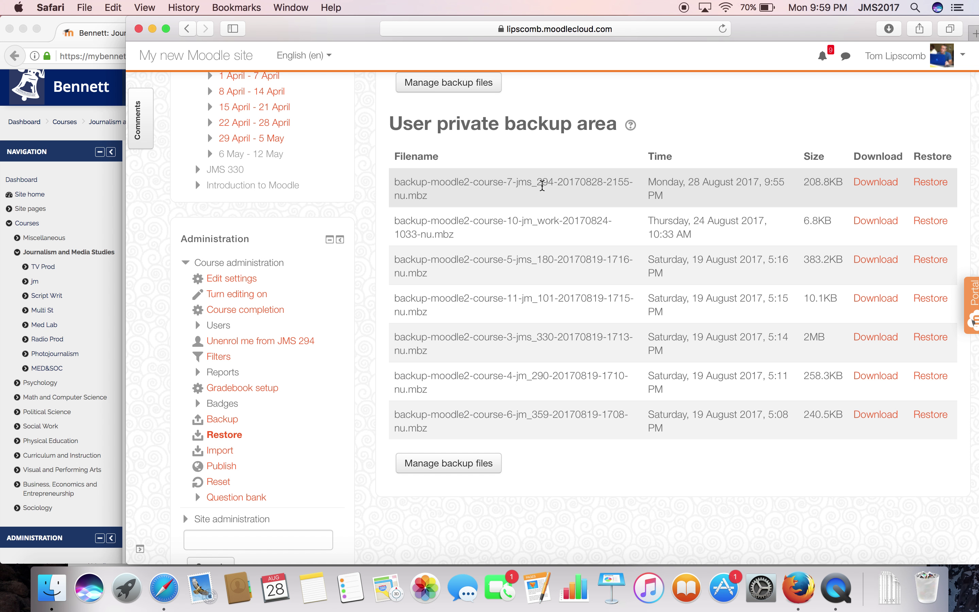
{"action": "scroll", "coordinate": [543, 186], "scroll_direction": "up", "scroll_amount": 5}
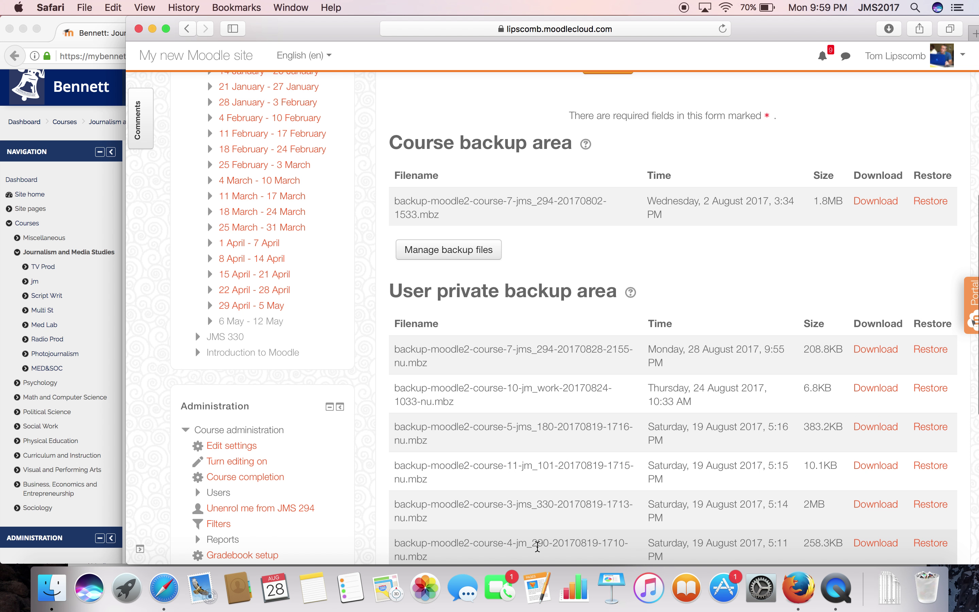
{"action": "scroll", "coordinate": [538, 546], "scroll_direction": "down", "scroll_amount": 5}
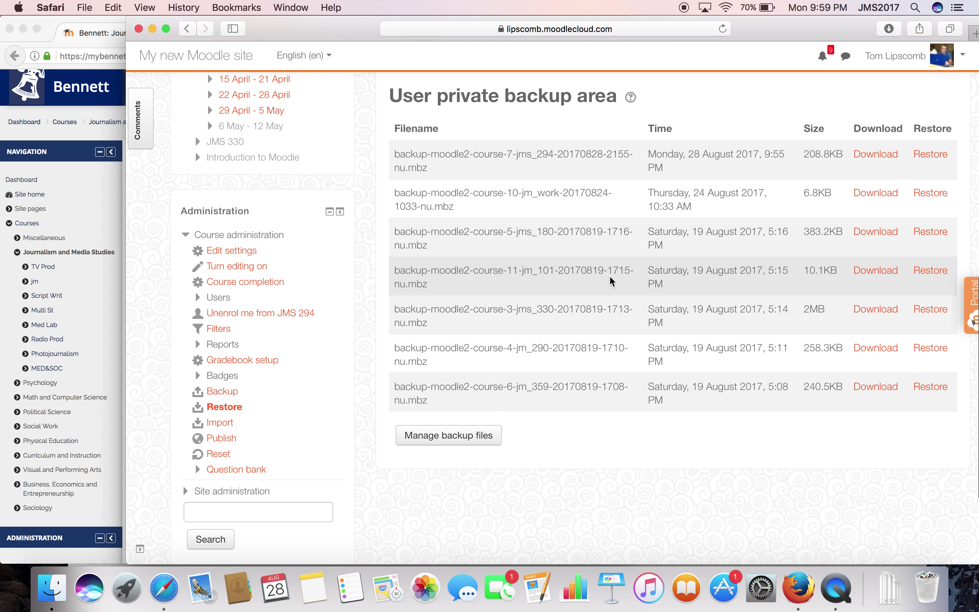
Step: Delete the 10.1KB jm_101 file from the user private backup area and save, leaving six
{"action": "left_click", "coordinate": [487, 435]}
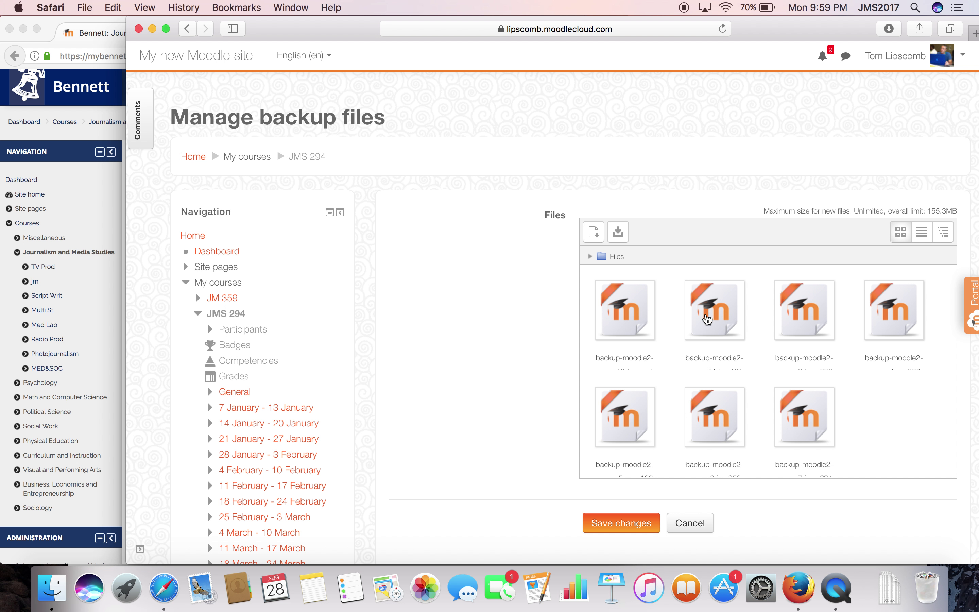
{"action": "left_click", "coordinate": [708, 319]}
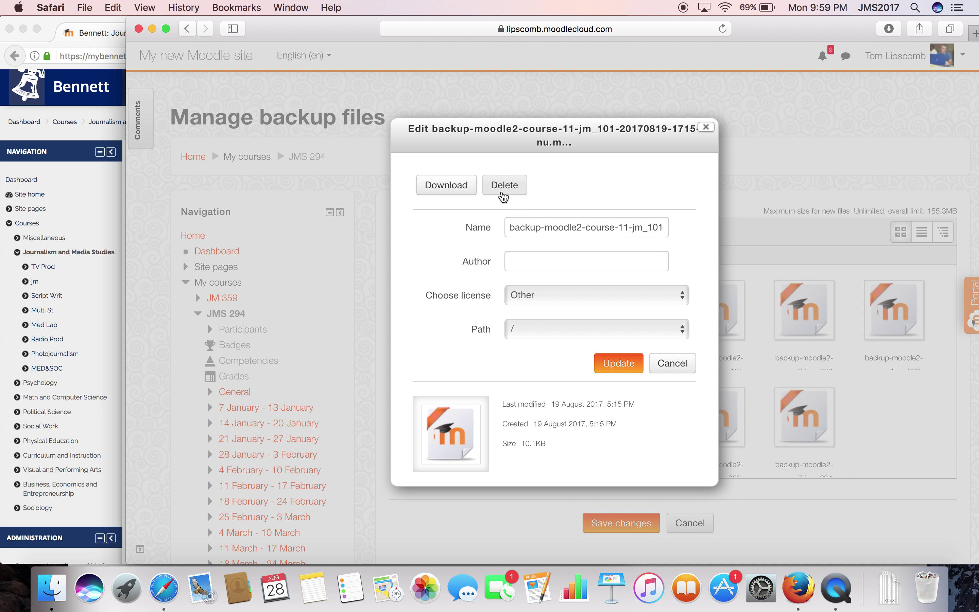
{"action": "left_click", "coordinate": [504, 186]}
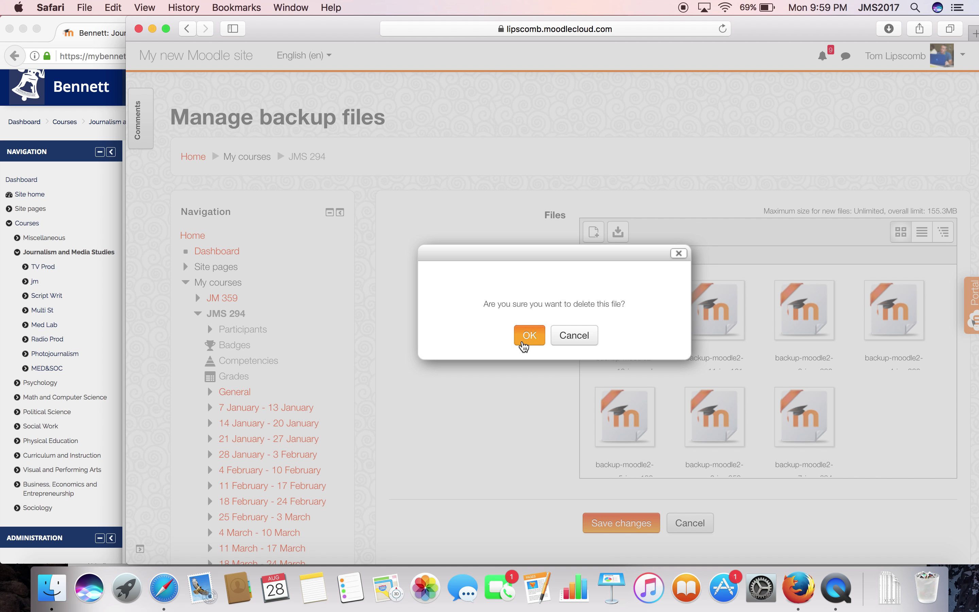
{"action": "left_click", "coordinate": [524, 338]}
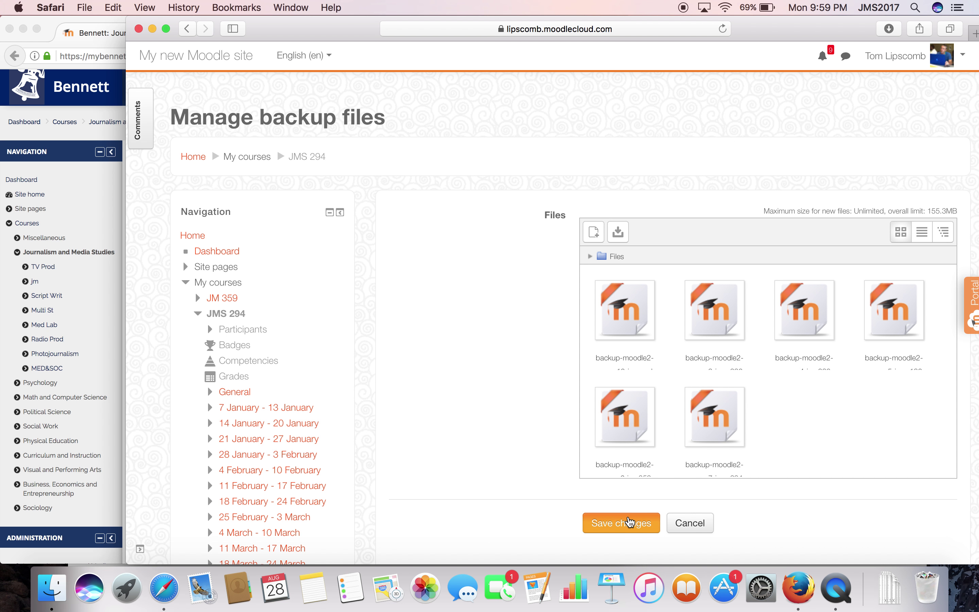
{"action": "left_click", "coordinate": [630, 522]}
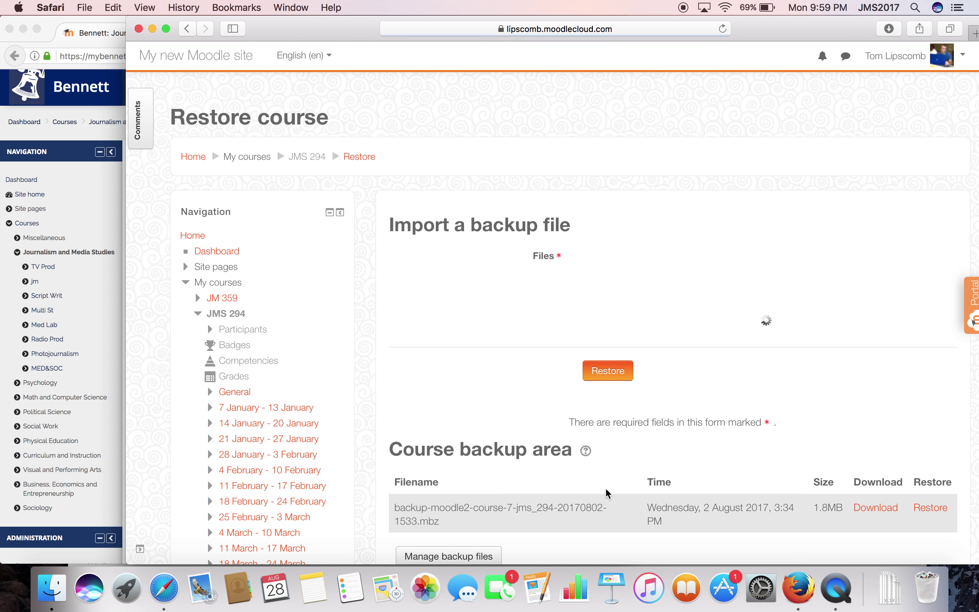
{"action": "scroll", "coordinate": [571, 454], "scroll_direction": "down", "scroll_amount": 10}
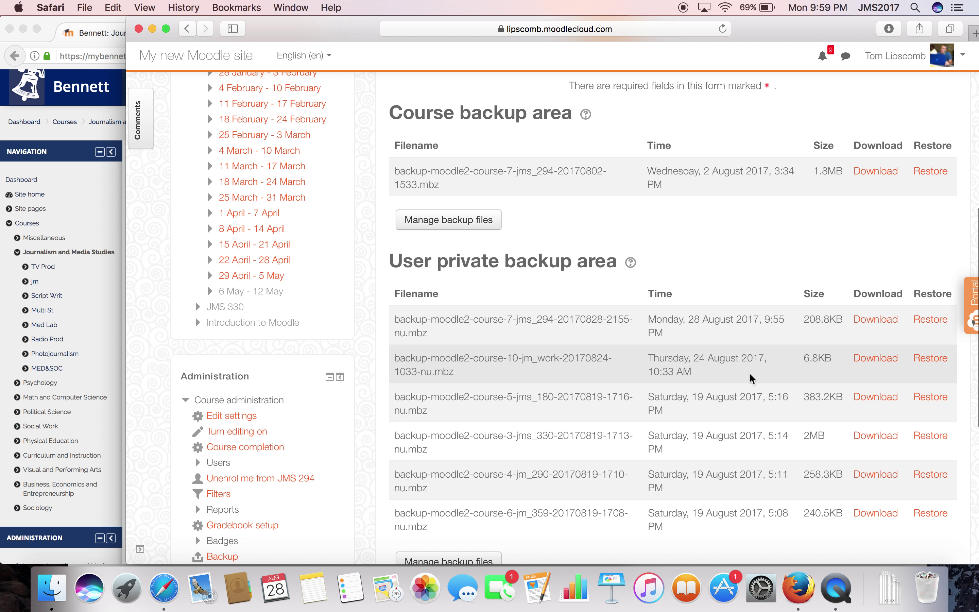
{"action": "left_click", "coordinate": [863, 323]}
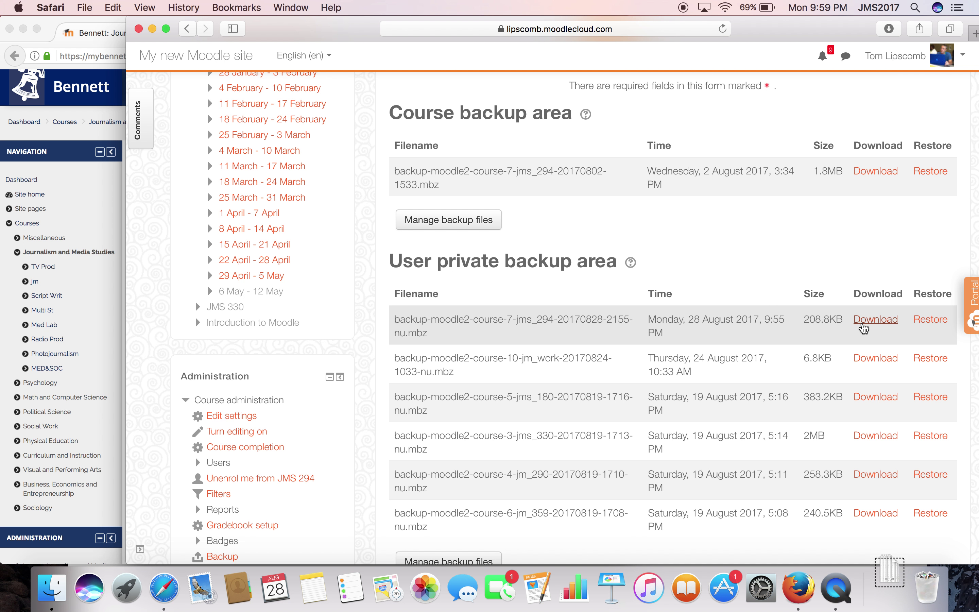
{"action": "left_click_drag", "start_coordinate": [828, 28], "coordinate": [726, 219]}
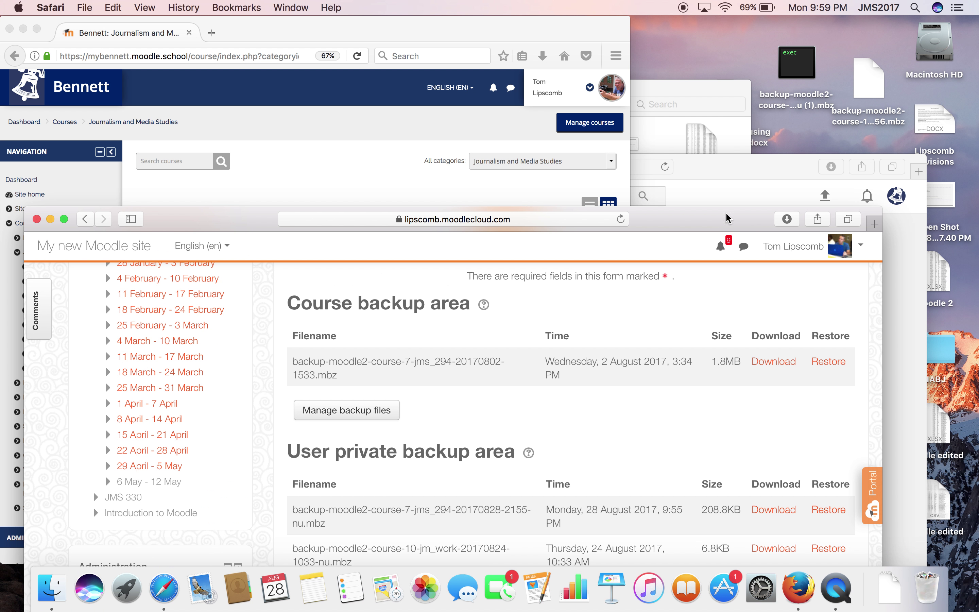
{"action": "left_click", "coordinate": [785, 219]}
{"action": "left_click", "coordinate": [705, 277]}
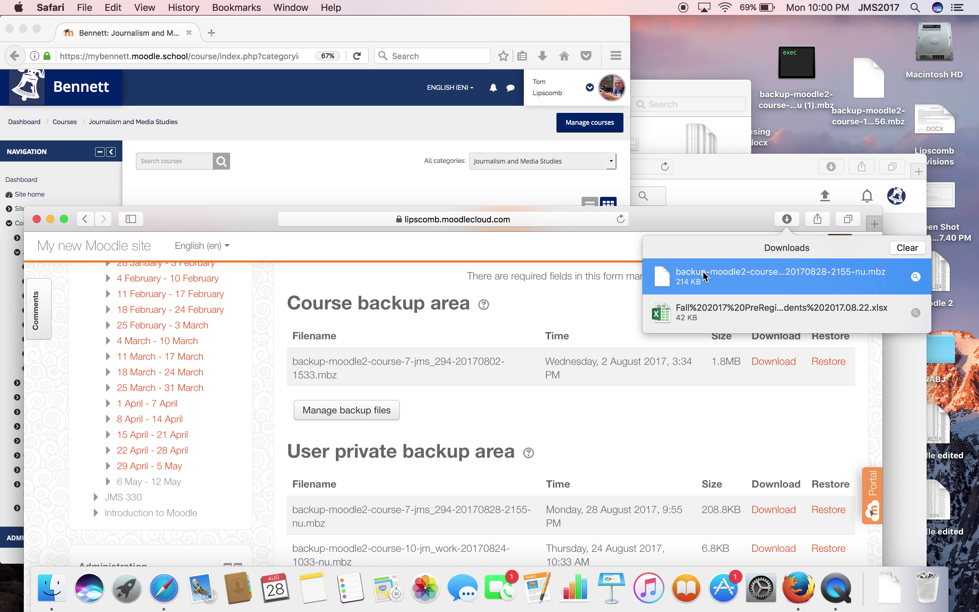
{"action": "left_click_drag", "start_coordinate": [692, 284], "coordinate": [697, 80]}
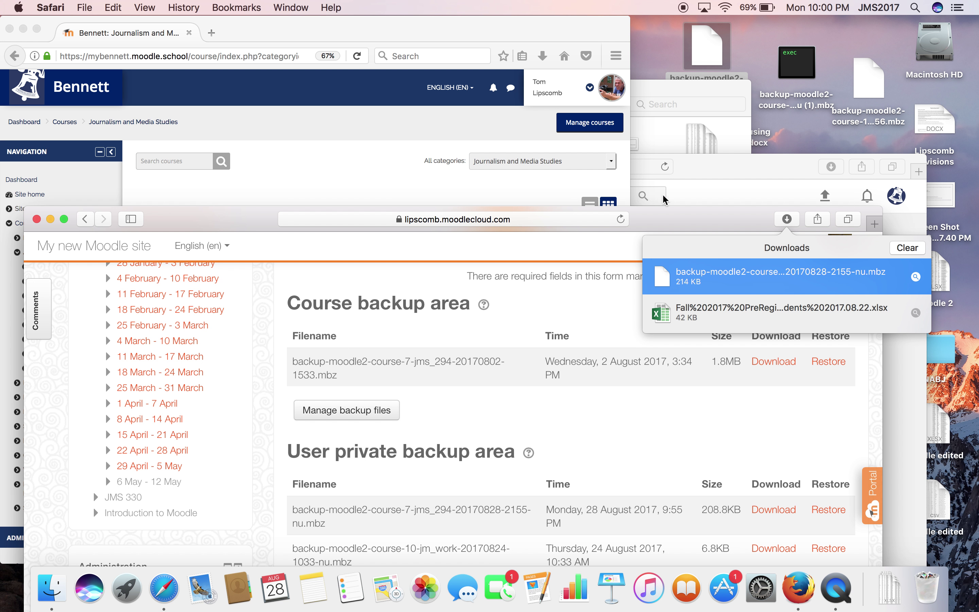
{"action": "left_click_drag", "start_coordinate": [648, 222], "coordinate": [845, 531]}
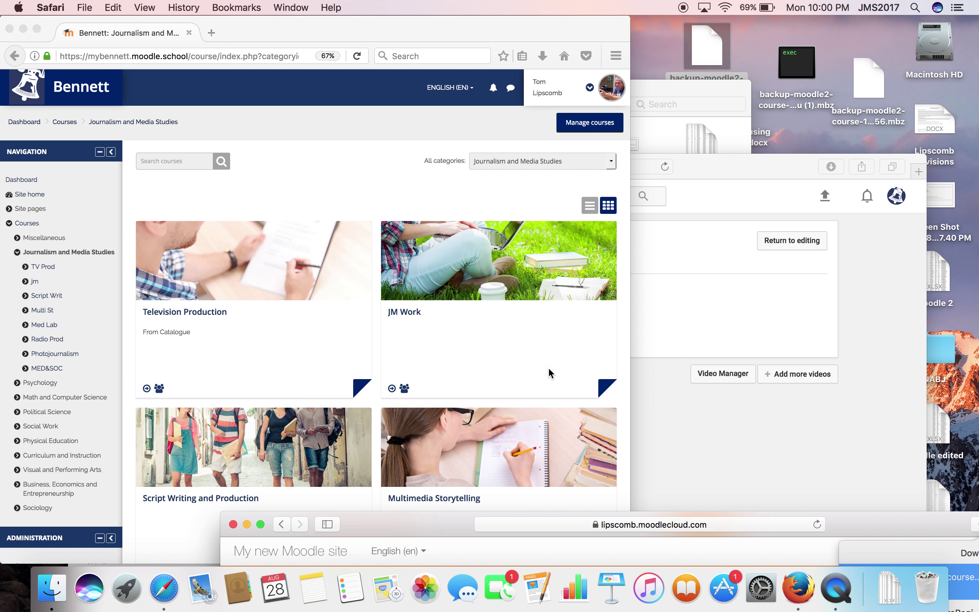
{"action": "left_click", "coordinate": [526, 362]}
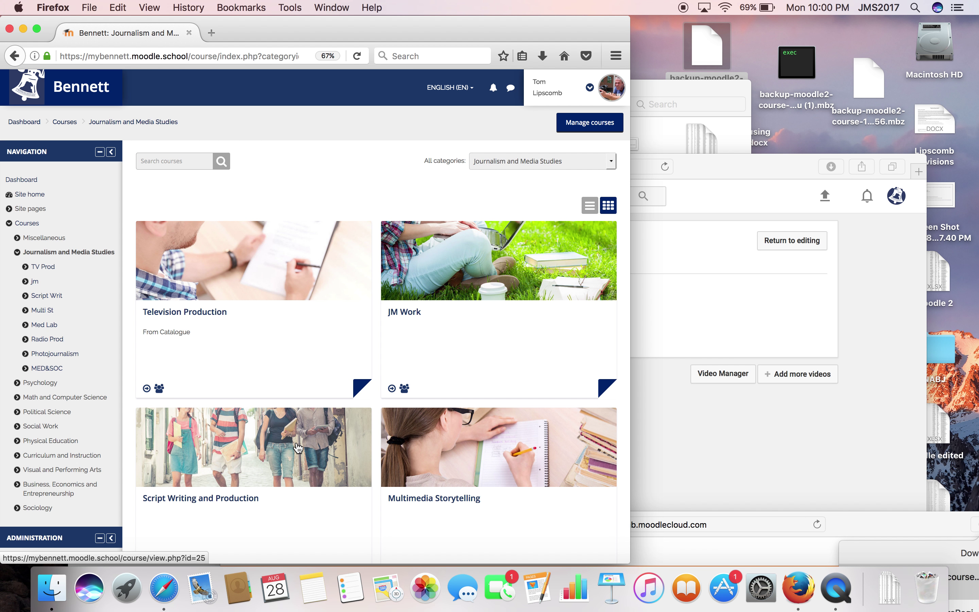
Step: Open the Television Production course and go to its Restore page under Course administration
{"action": "left_click", "coordinate": [250, 294]}
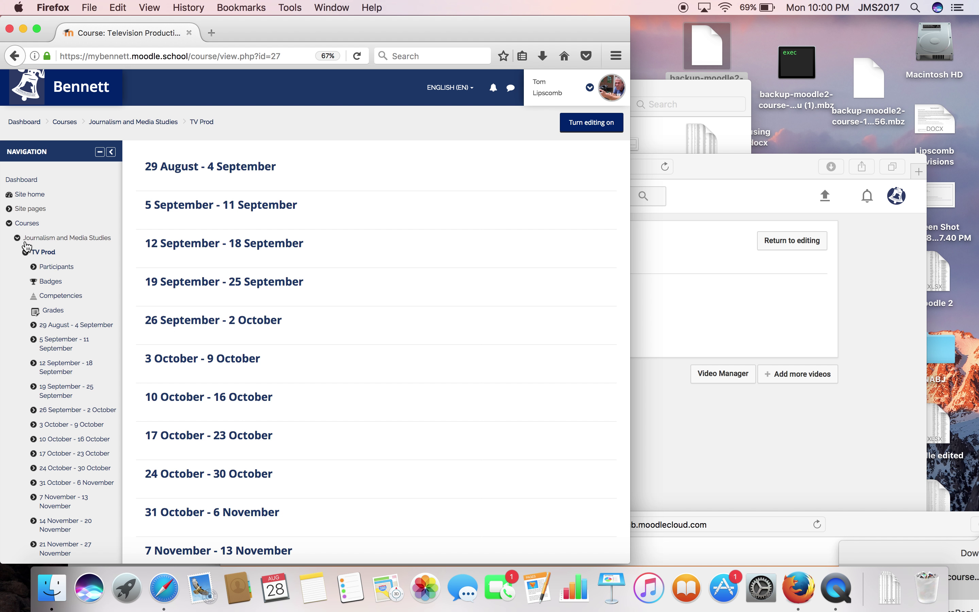
{"action": "left_click", "coordinate": [41, 254]}
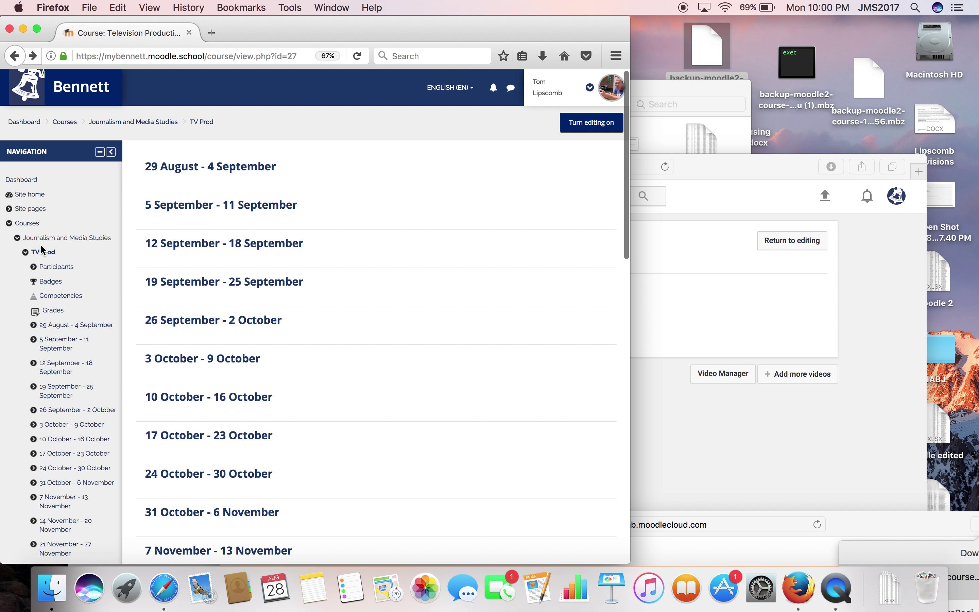
{"action": "scroll", "coordinate": [89, 260], "scroll_direction": "down", "scroll_amount": 20}
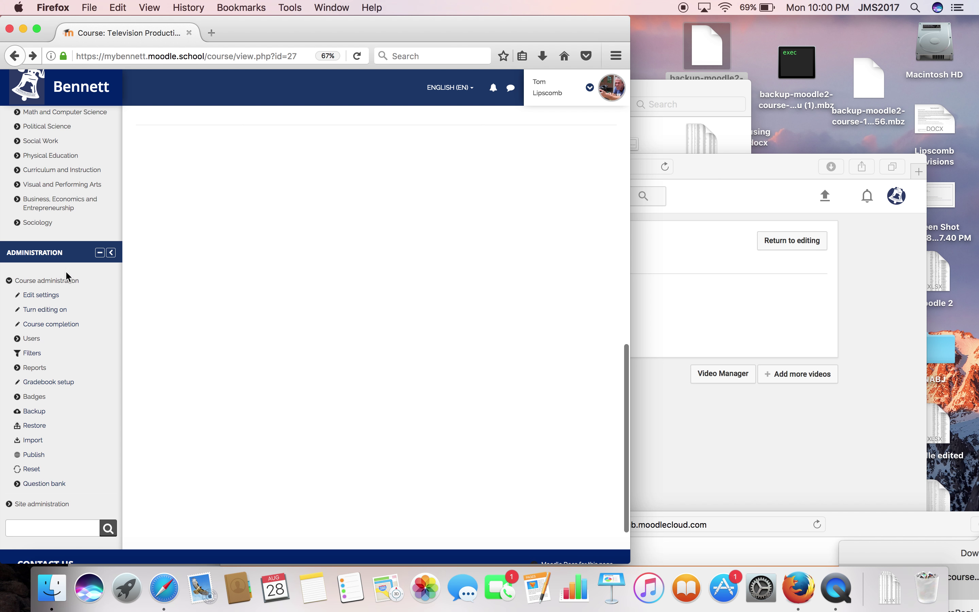
{"action": "left_click", "coordinate": [27, 426]}
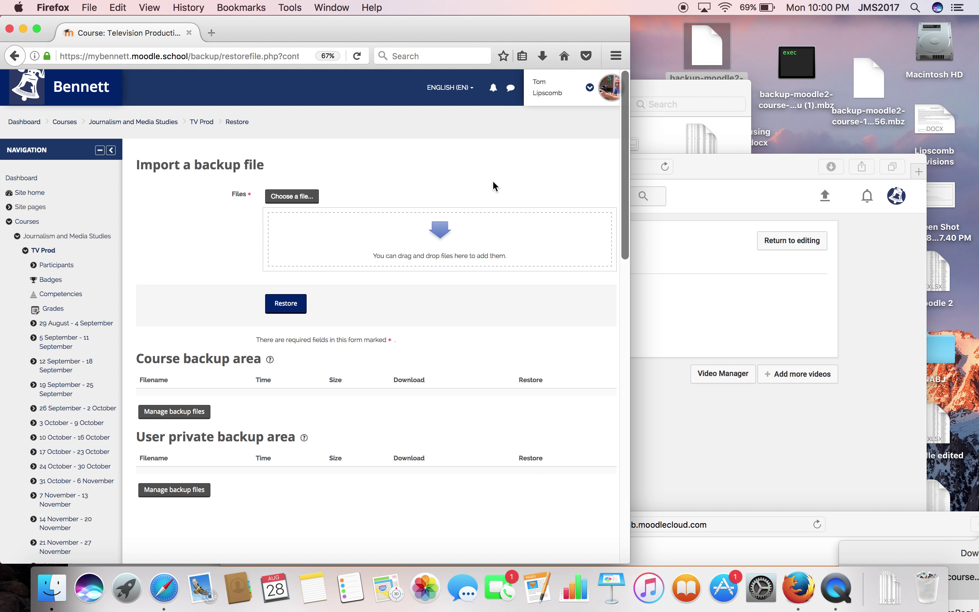
Step: Drop the JMS 294 .mbz backup from the desktop into the upload area and start the restore
{"action": "left_click", "coordinate": [293, 198]}
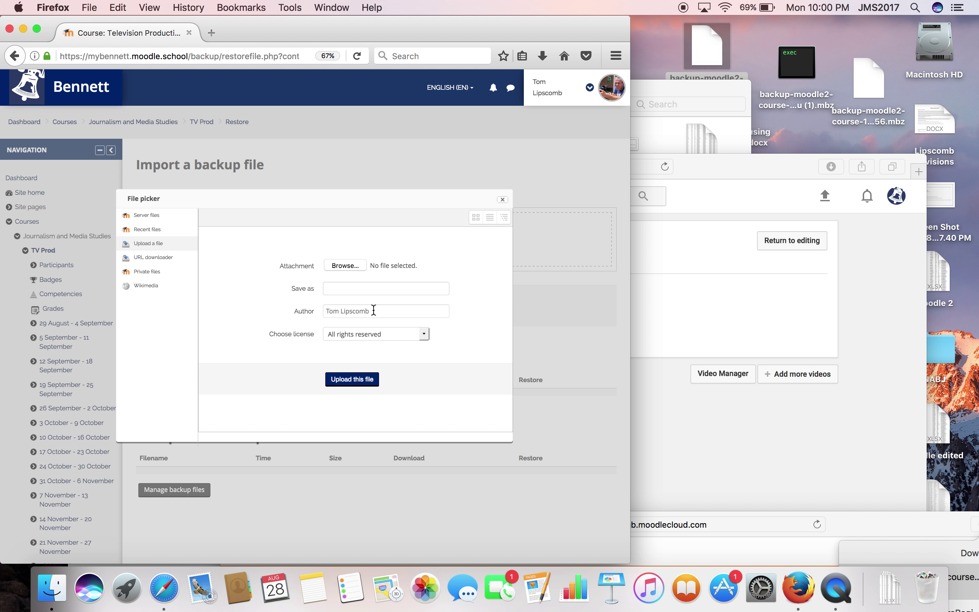
{"action": "left_click", "coordinate": [345, 266]}
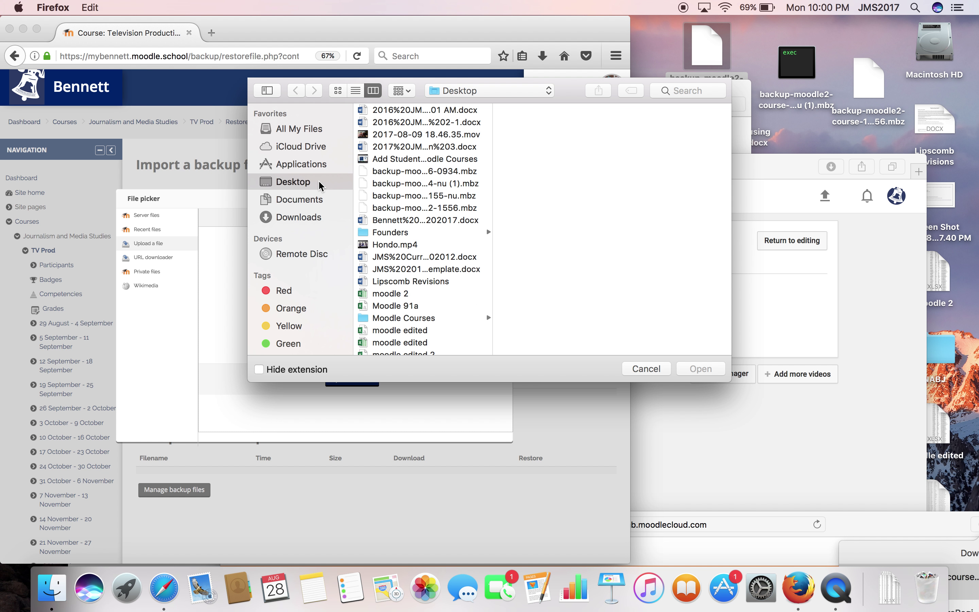
{"action": "left_click", "coordinate": [647, 370]}
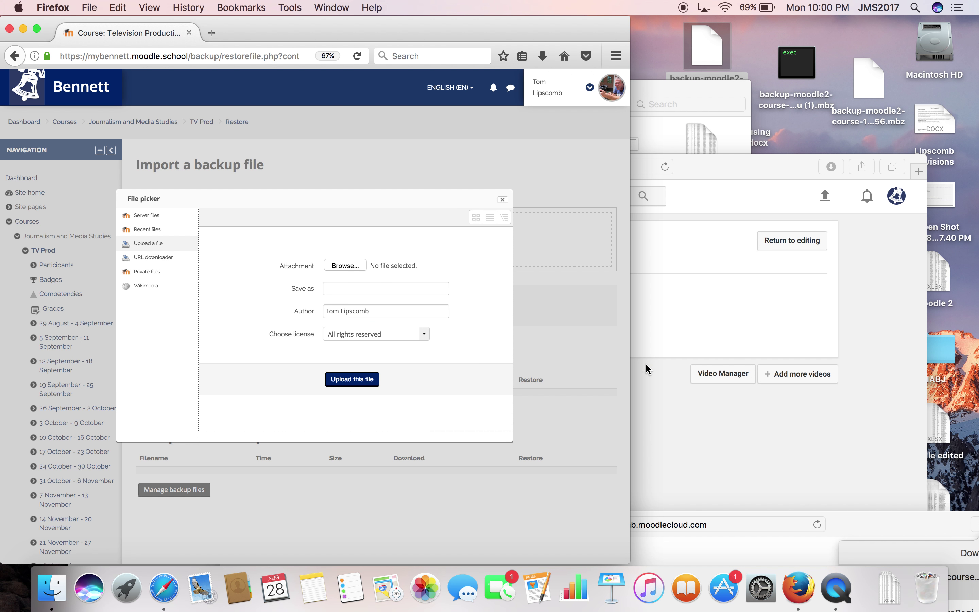
{"action": "left_click", "coordinate": [502, 200]}
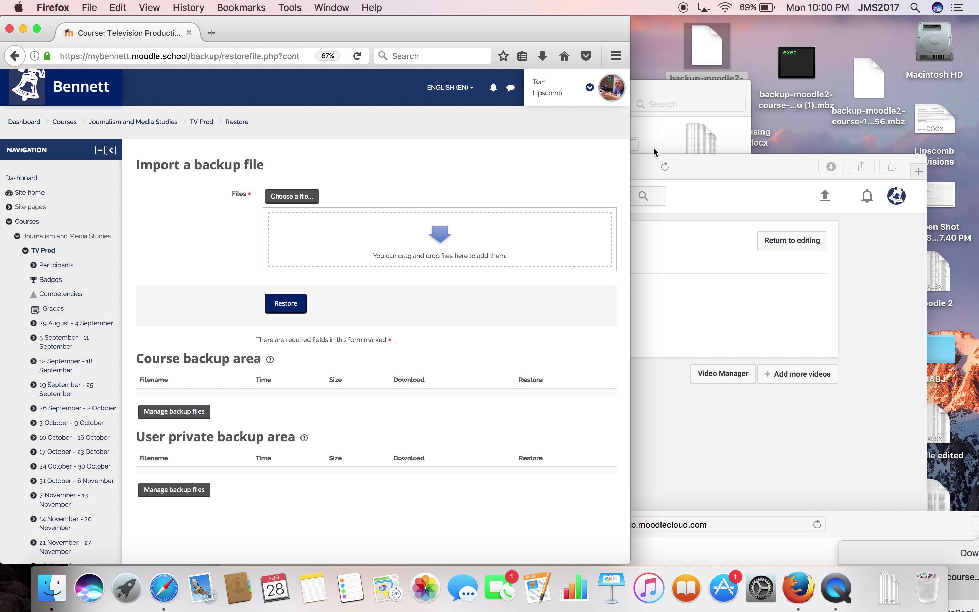
{"action": "left_click_drag", "start_coordinate": [708, 59], "coordinate": [475, 232]}
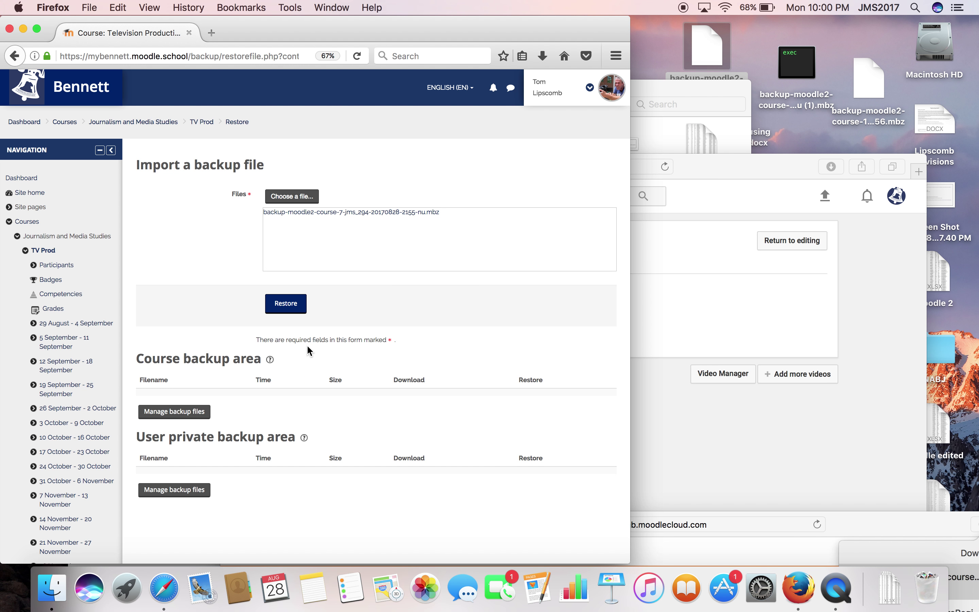
{"action": "left_click", "coordinate": [296, 311]}
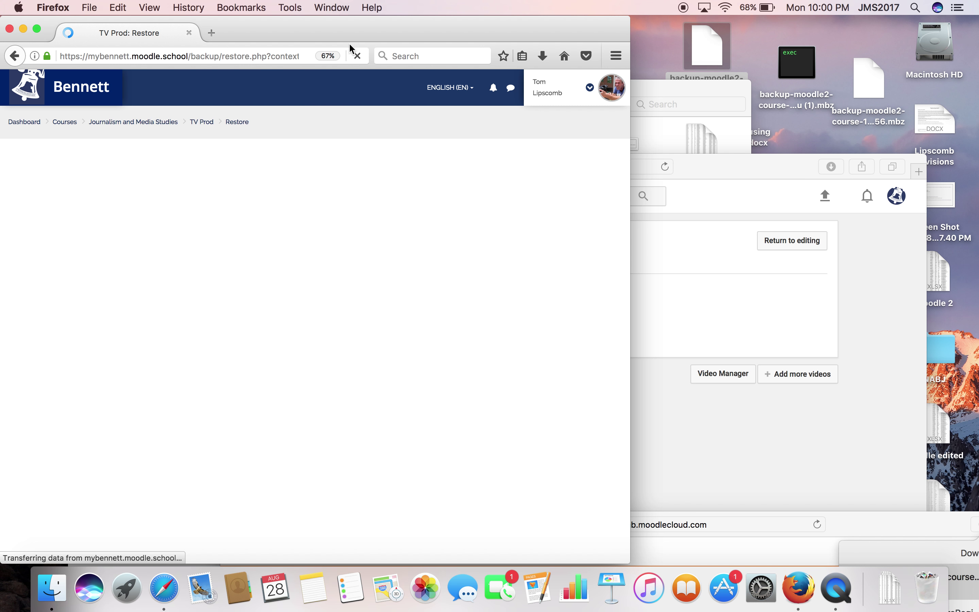
{"action": "left_click_drag", "start_coordinate": [324, 22], "coordinate": [386, 24]}
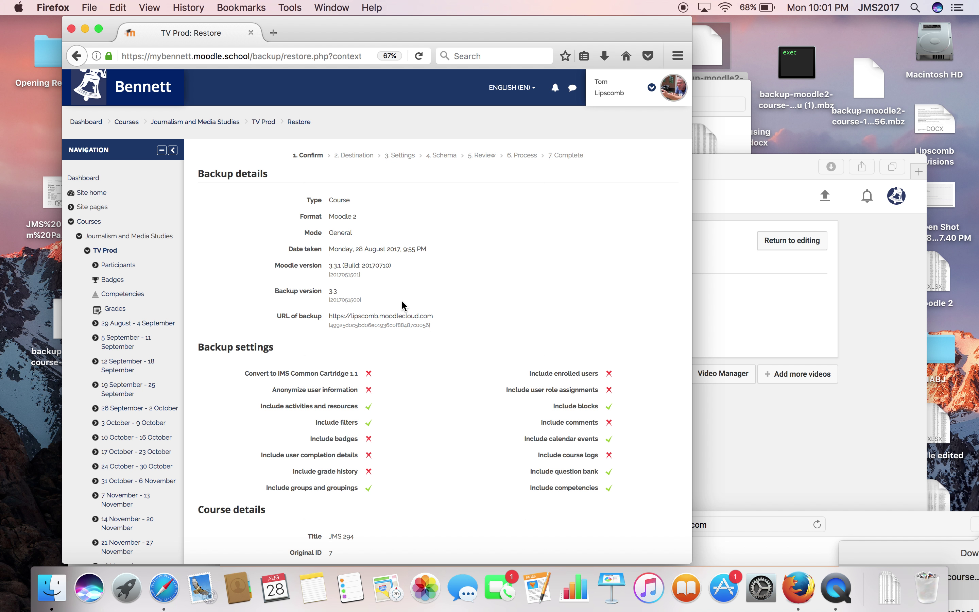
Step: Review the Confirm step's backup details, backup settings and course sections down to Continue
{"action": "scroll", "coordinate": [403, 305], "scroll_direction": "down", "scroll_amount": 10}
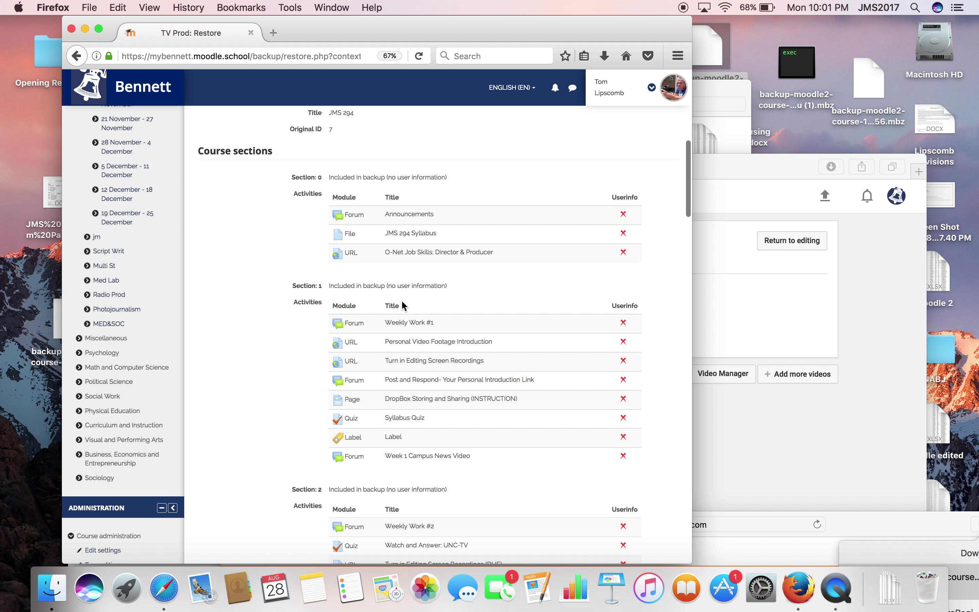
{"action": "scroll", "coordinate": [403, 305], "scroll_direction": "down", "scroll_amount": 6}
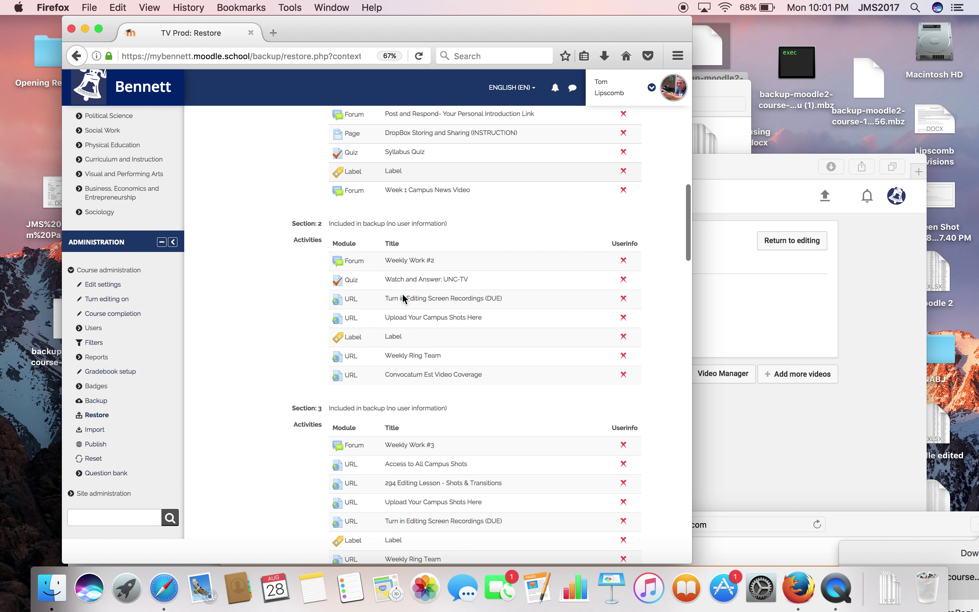
{"action": "scroll", "coordinate": [402, 299], "scroll_direction": "down", "scroll_amount": 3}
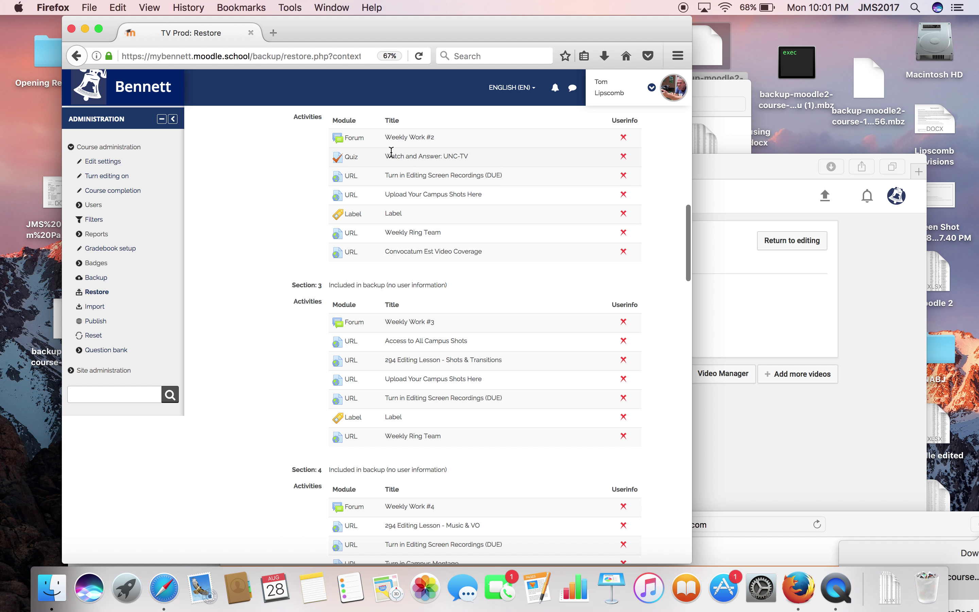
{"action": "scroll", "coordinate": [407, 284], "scroll_direction": "down", "scroll_amount": 3}
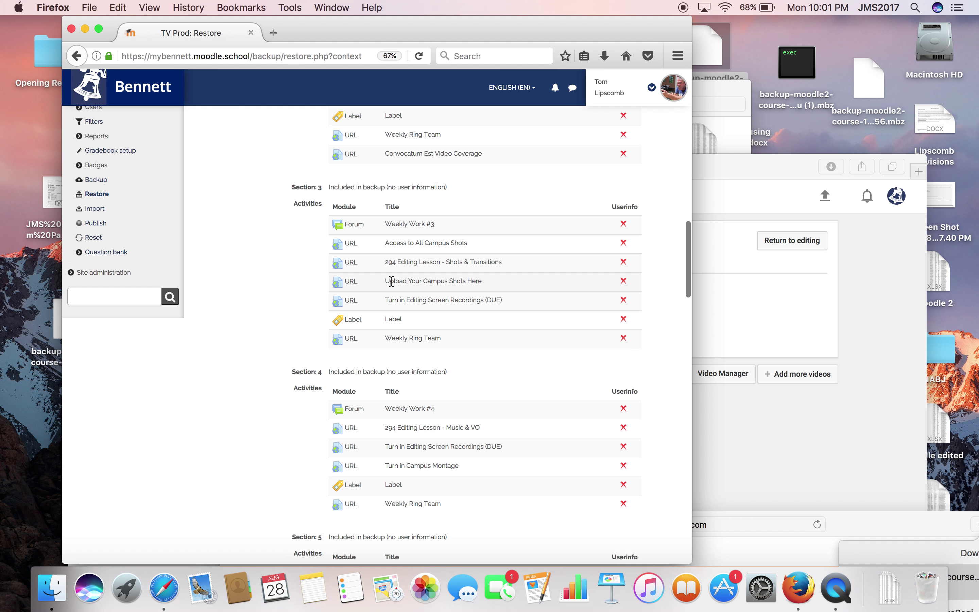
{"action": "scroll", "coordinate": [392, 281], "scroll_direction": "down", "scroll_amount": 10}
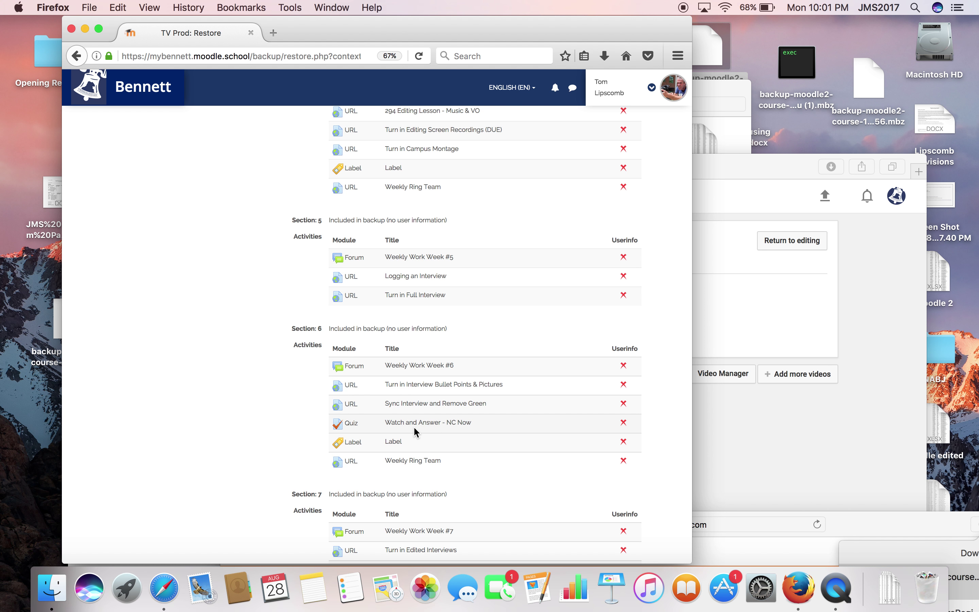
{"action": "scroll", "coordinate": [413, 427], "scroll_direction": "up", "scroll_amount": 15}
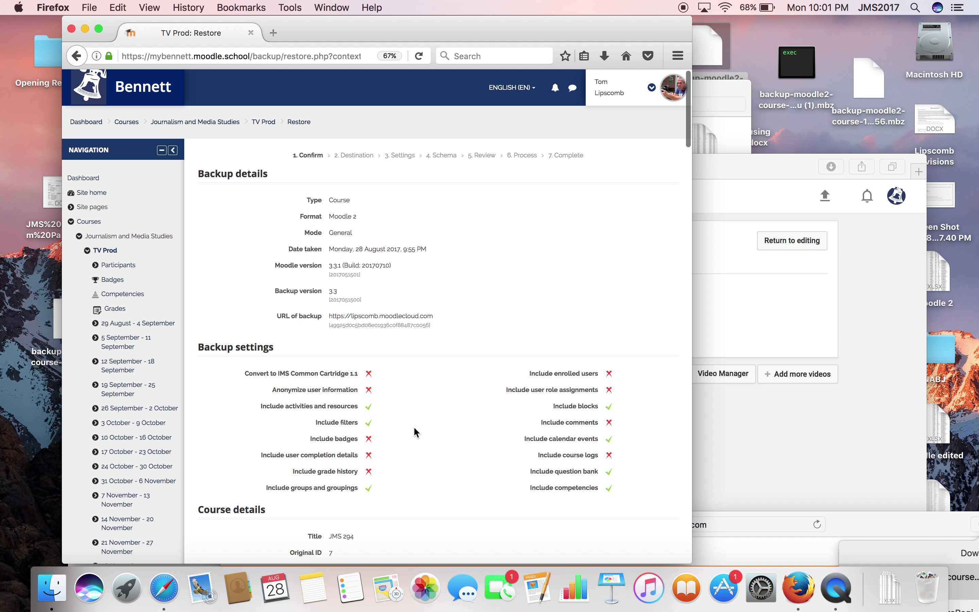
{"action": "scroll", "coordinate": [413, 426], "scroll_direction": "down", "scroll_amount": 7}
{"action": "scroll", "coordinate": [414, 429], "scroll_direction": "down", "scroll_amount": 20}
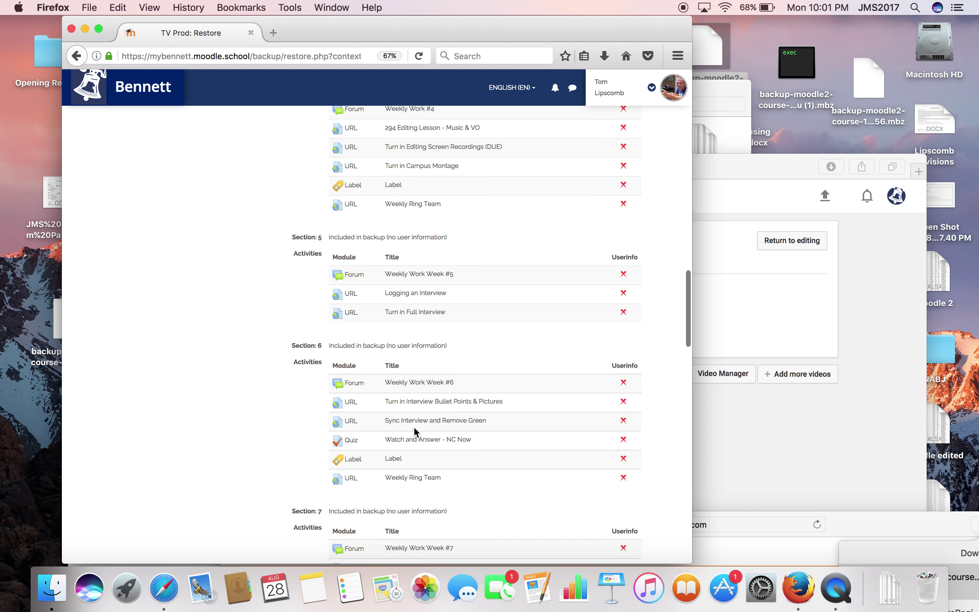
Step: At the Destination step, choose 'Merge the backup course into this course' under Restore into this course
{"action": "left_click", "coordinate": [650, 454]}
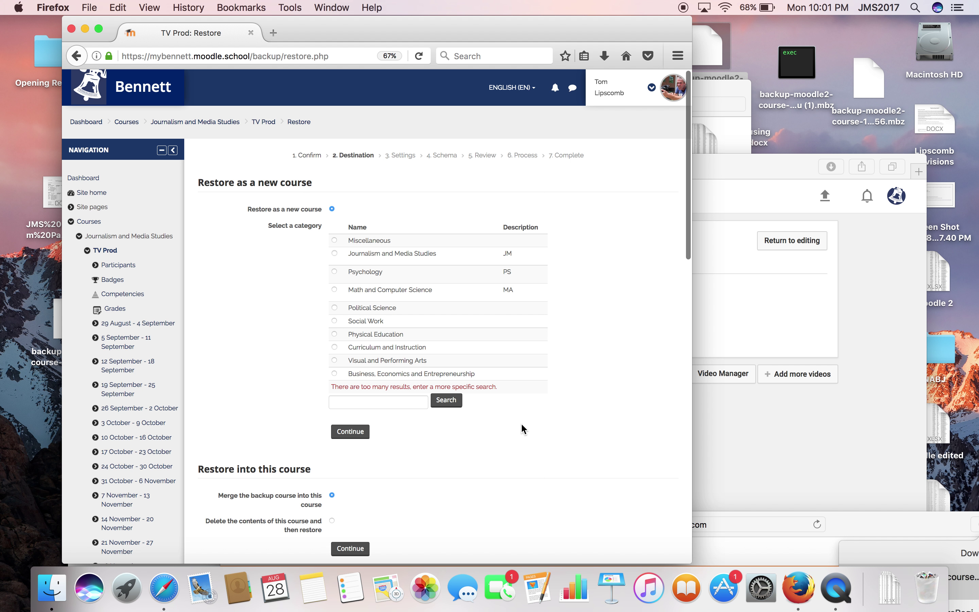
{"action": "scroll", "coordinate": [522, 429], "scroll_direction": "down", "scroll_amount": 15}
{"action": "scroll", "coordinate": [522, 429], "scroll_direction": "up", "scroll_amount": 15}
{"action": "scroll", "coordinate": [522, 425], "scroll_direction": "down", "scroll_amount": 3}
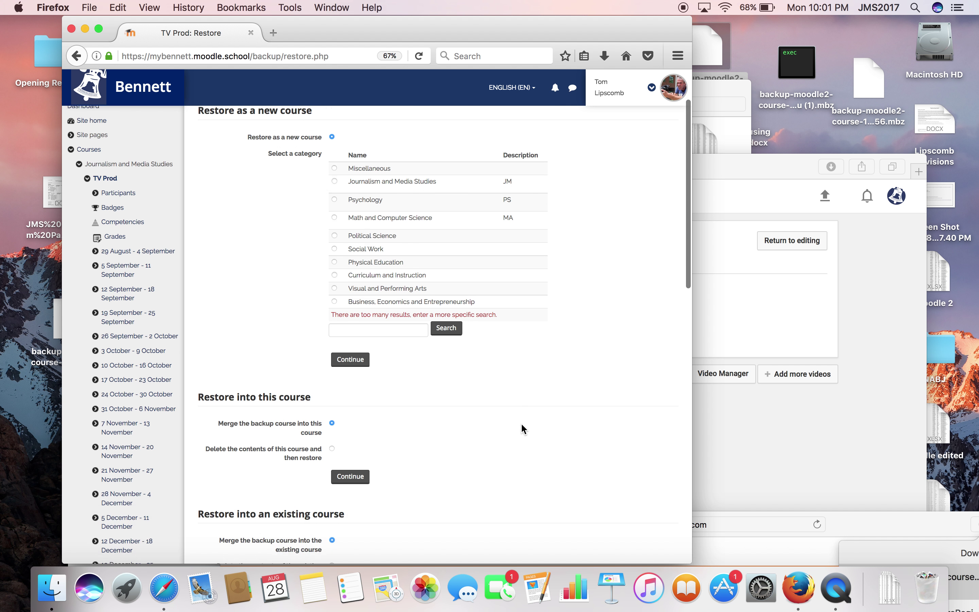
{"action": "scroll", "coordinate": [522, 425], "scroll_direction": "down", "scroll_amount": 2}
{"action": "scroll", "coordinate": [522, 425], "scroll_direction": "up", "scroll_amount": 5}
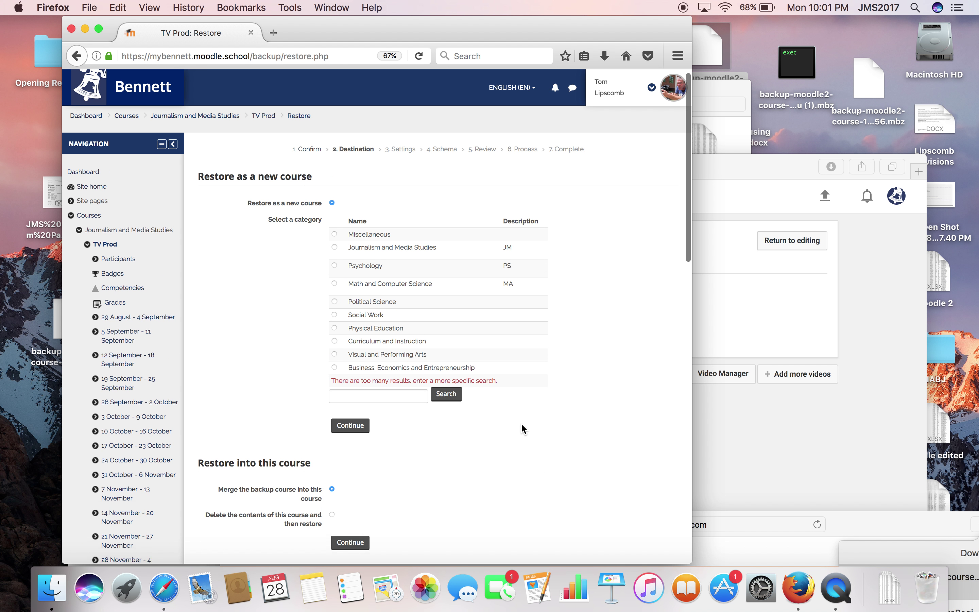
{"action": "scroll", "coordinate": [522, 425], "scroll_direction": "down", "scroll_amount": 10}
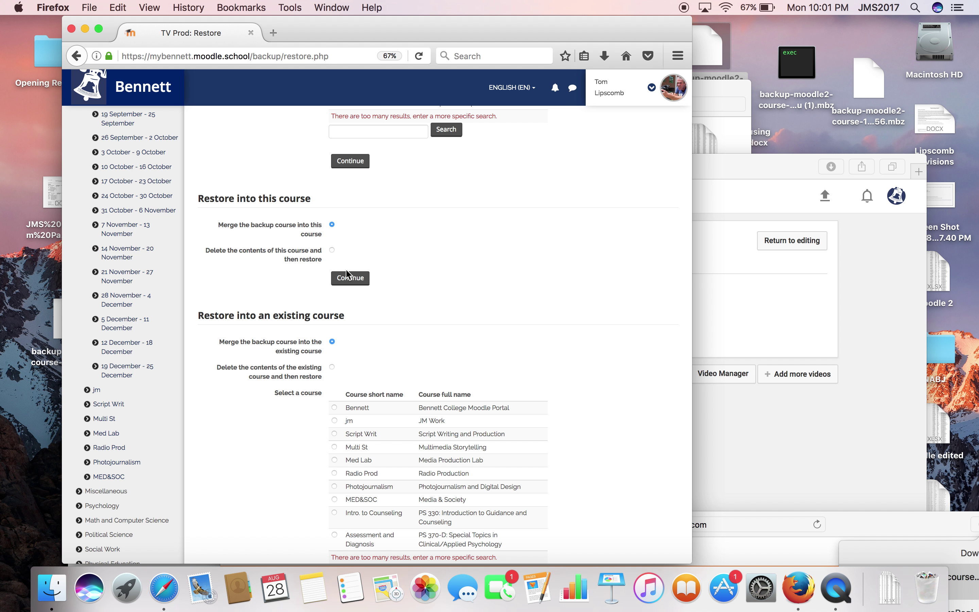
{"action": "left_click_drag", "start_coordinate": [750, 170], "coordinate": [904, 261]}
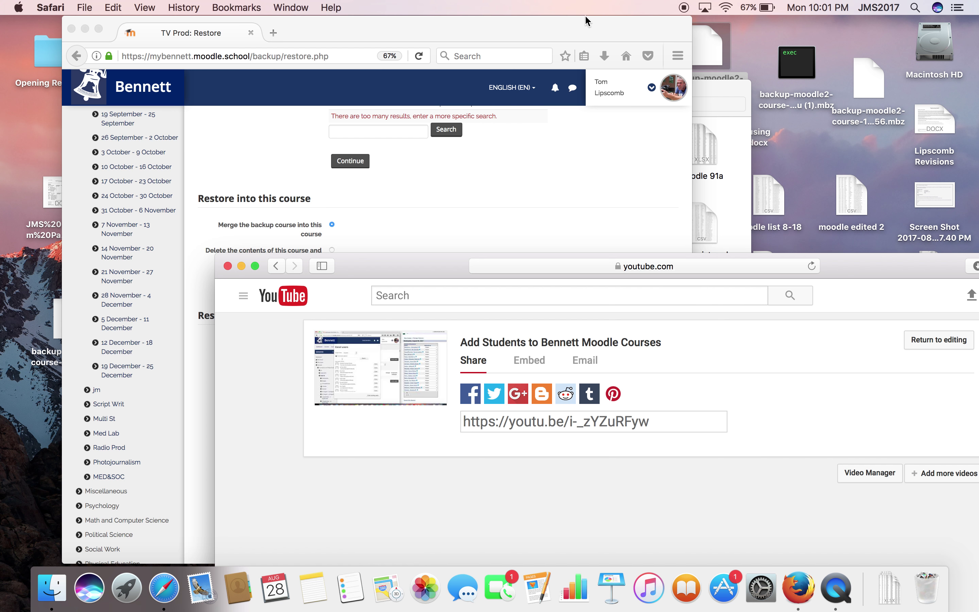
{"action": "left_click", "coordinate": [588, 33]}
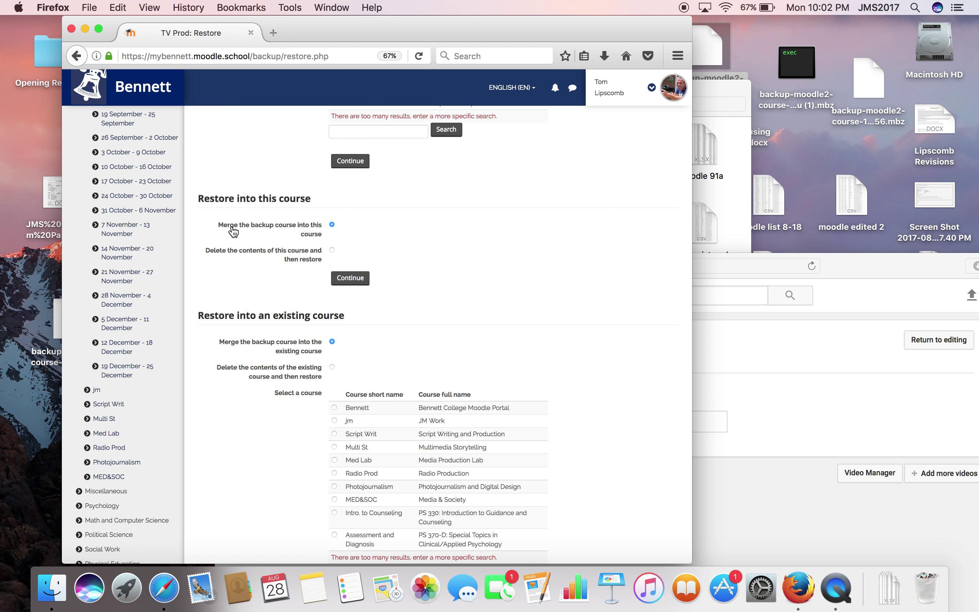
{"action": "left_click", "coordinate": [342, 279]}
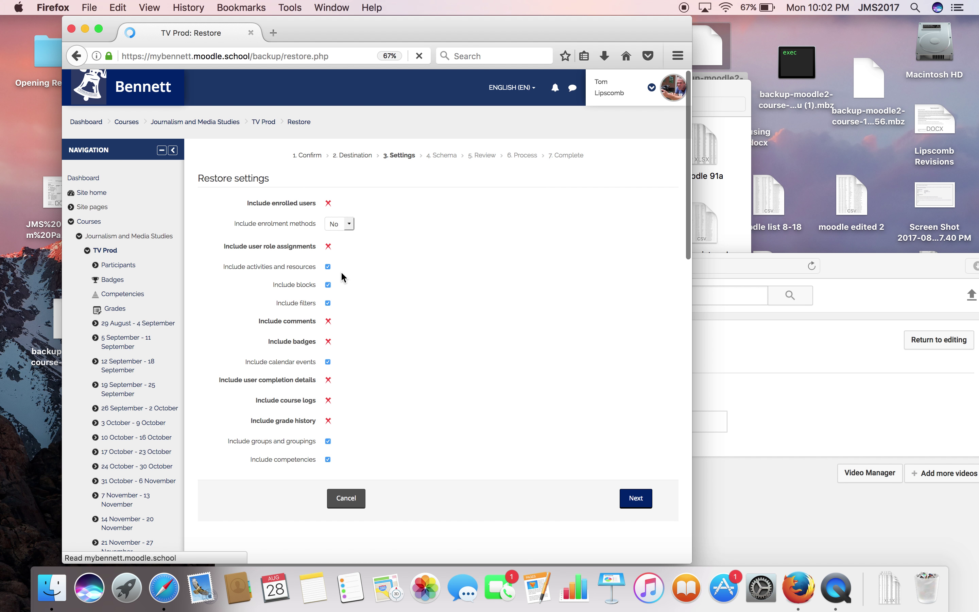
Step: Accept the default settings and content choices, perform the restore, and continue to the restored course
{"action": "left_click", "coordinate": [637, 500]}
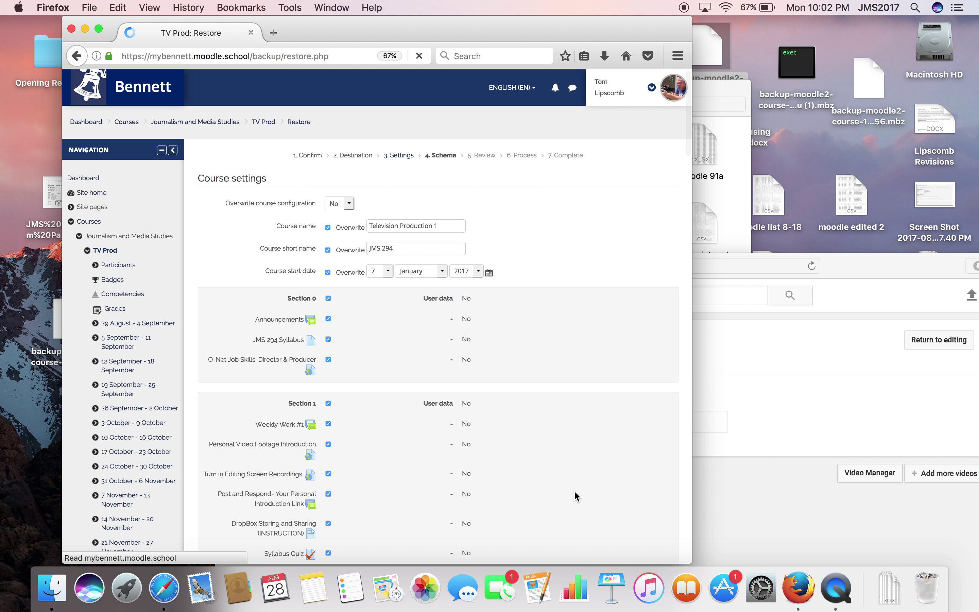
{"action": "scroll", "coordinate": [552, 489], "scroll_direction": "down", "scroll_amount": 10}
{"action": "scroll", "coordinate": [553, 489], "scroll_direction": "down", "scroll_amount": 20}
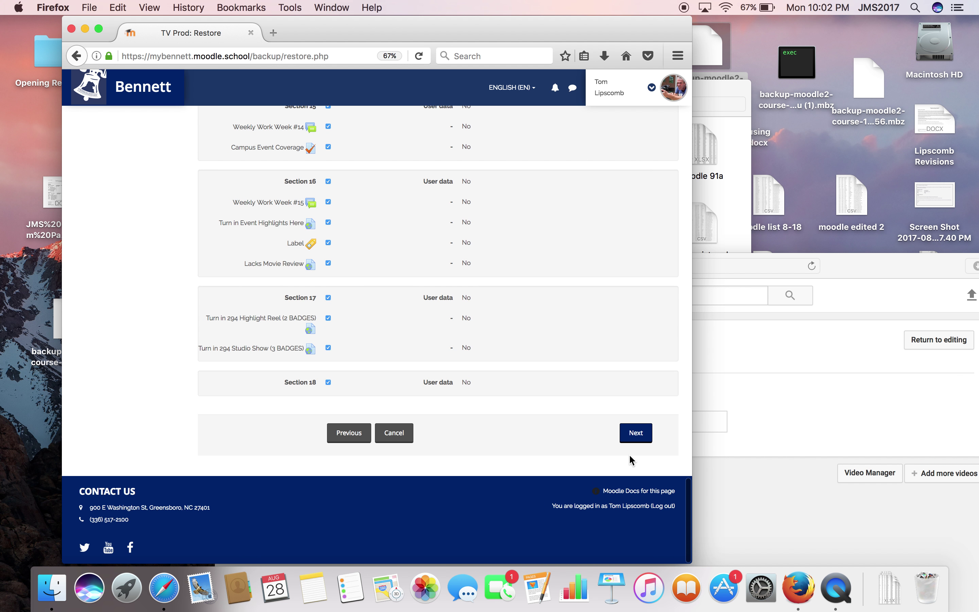
{"action": "left_click", "coordinate": [634, 438]}
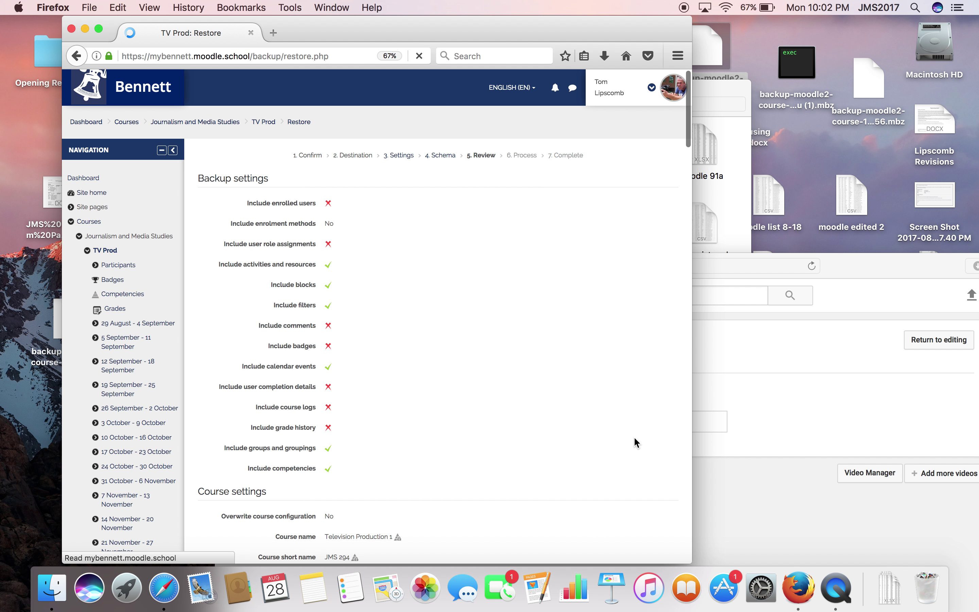
{"action": "scroll", "coordinate": [503, 360], "scroll_direction": "down", "scroll_amount": 20}
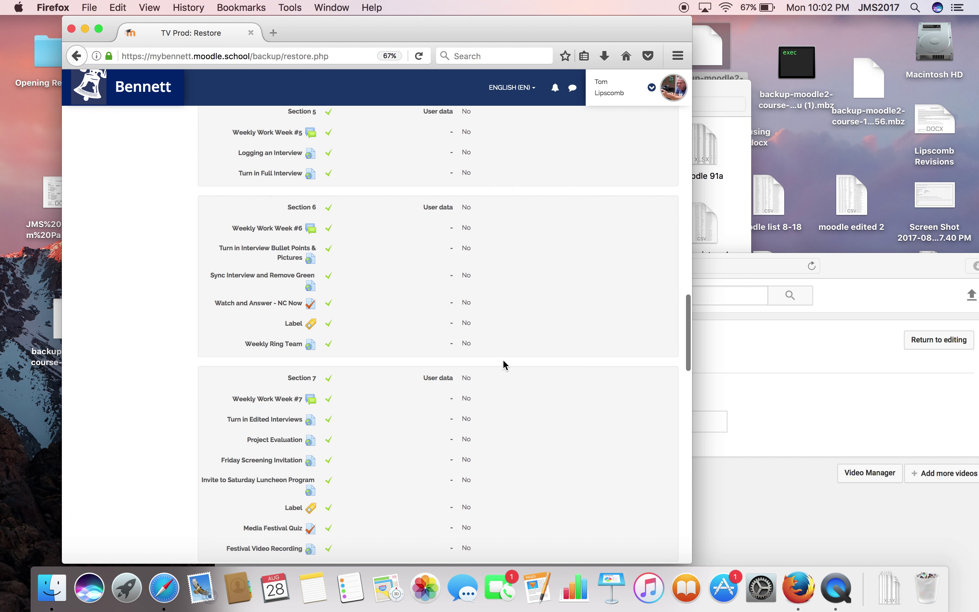
{"action": "scroll", "coordinate": [504, 360], "scroll_direction": "down", "scroll_amount": 10}
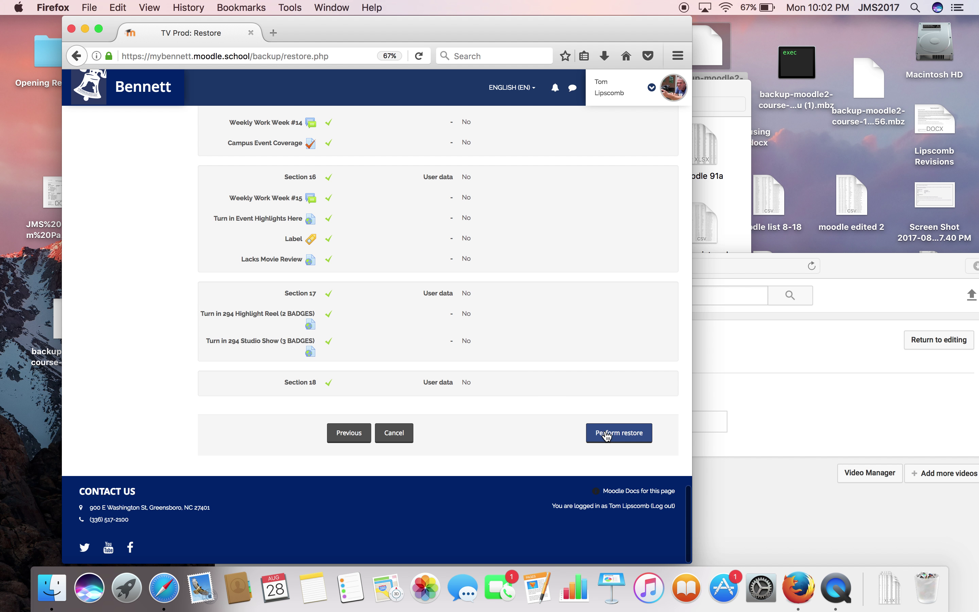
{"action": "left_click", "coordinate": [607, 434]}
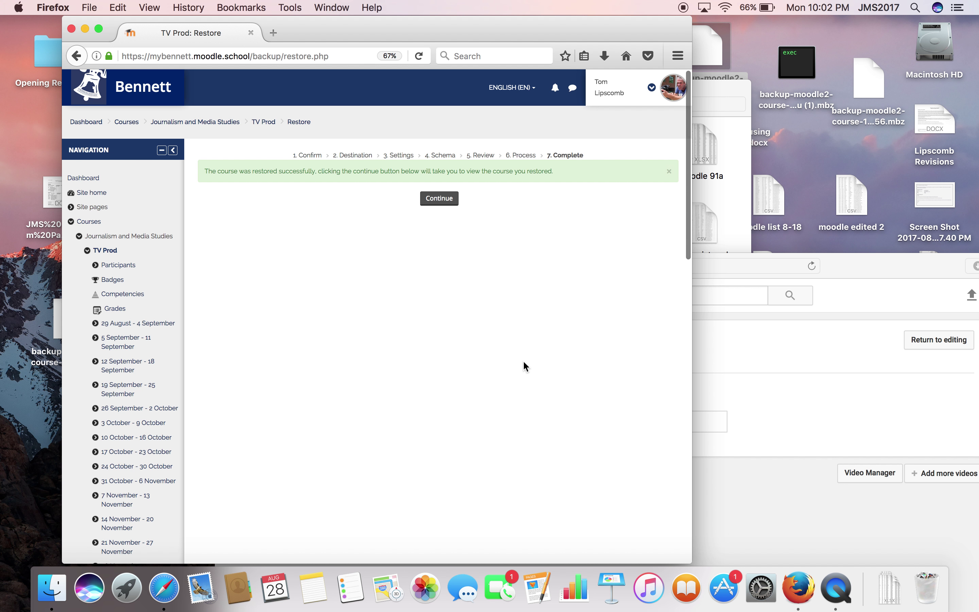
{"action": "left_click", "coordinate": [443, 198]}
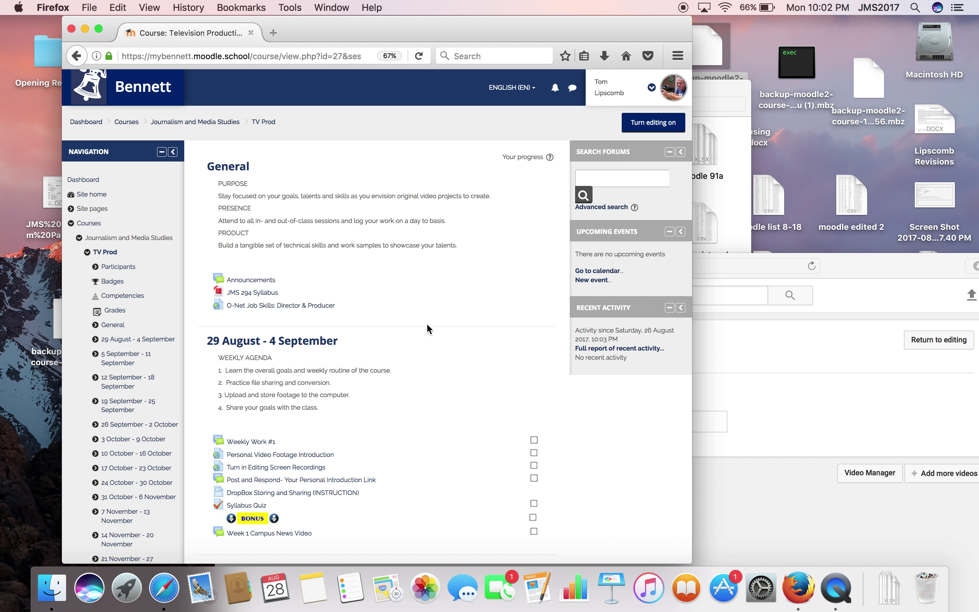
Step: Browse the restored course's weeks, toggling completion marks on Weekly Work #1 and other activities
{"action": "scroll", "coordinate": [428, 326], "scroll_direction": "down", "scroll_amount": 6}
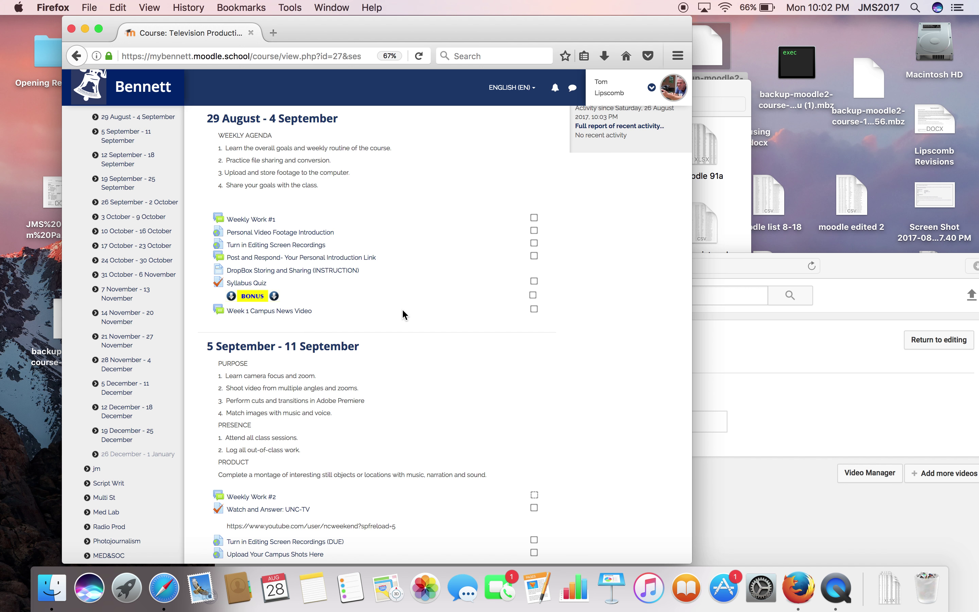
{"action": "left_click", "coordinate": [534, 218]}
{"action": "left_click", "coordinate": [534, 244]}
{"action": "left_click", "coordinate": [535, 231]}
{"action": "left_click", "coordinate": [536, 219]}
{"action": "scroll", "coordinate": [432, 288], "scroll_direction": "down", "scroll_amount": 10}
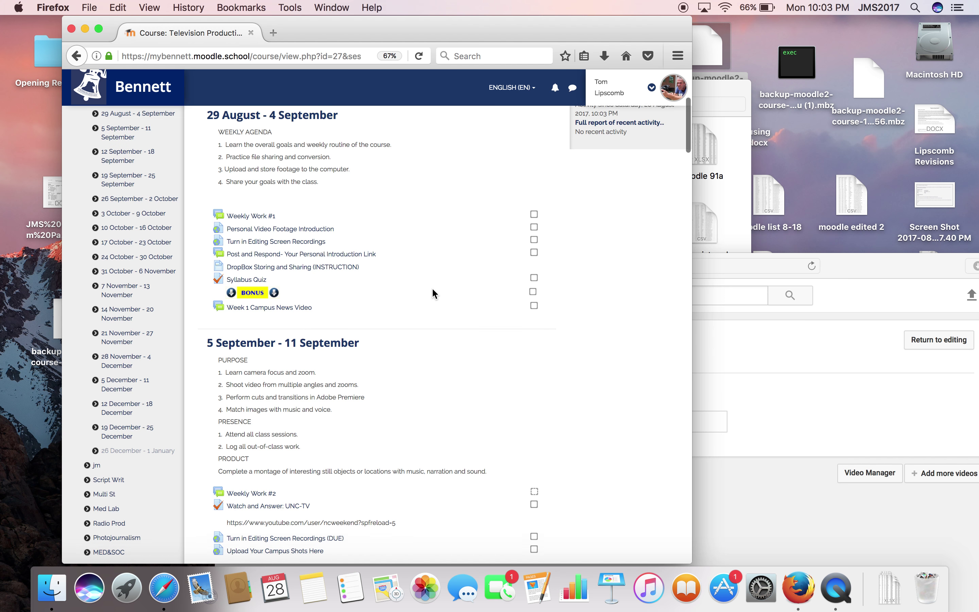
{"action": "scroll", "coordinate": [432, 288], "scroll_direction": "down", "scroll_amount": 20}
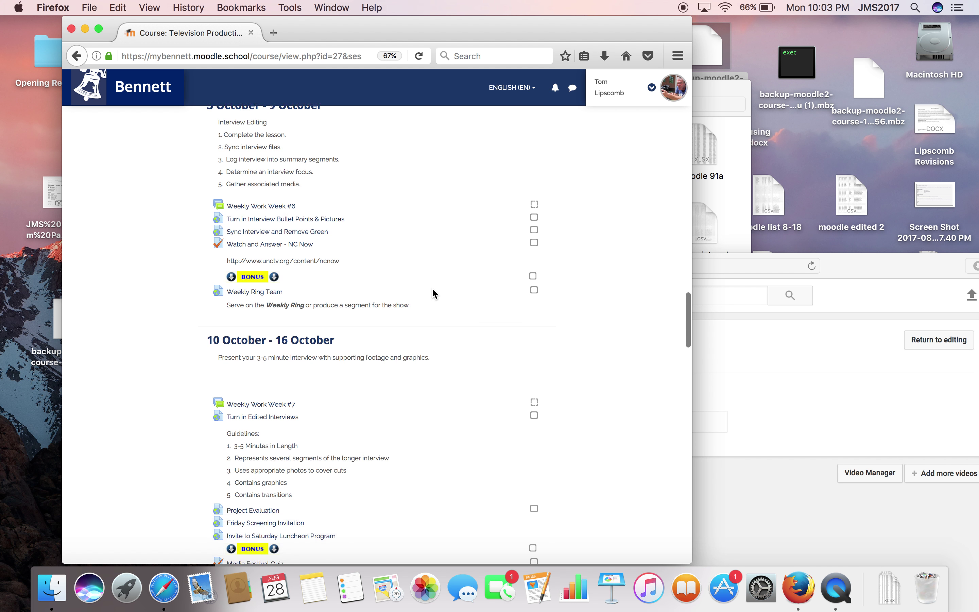
{"action": "scroll", "coordinate": [432, 288], "scroll_direction": "down", "scroll_amount": 20}
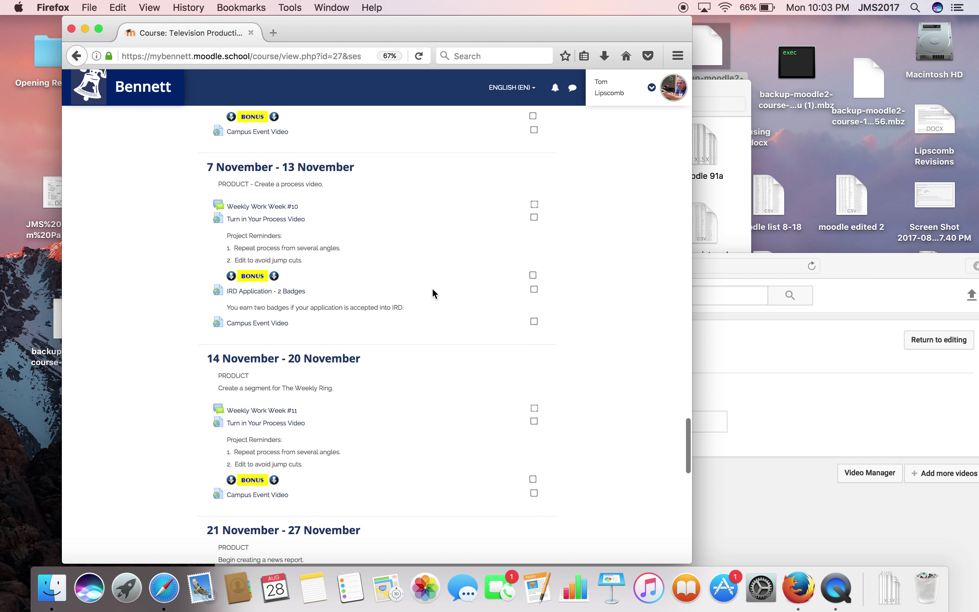
{"action": "scroll", "coordinate": [431, 288], "scroll_direction": "down", "scroll_amount": 10}
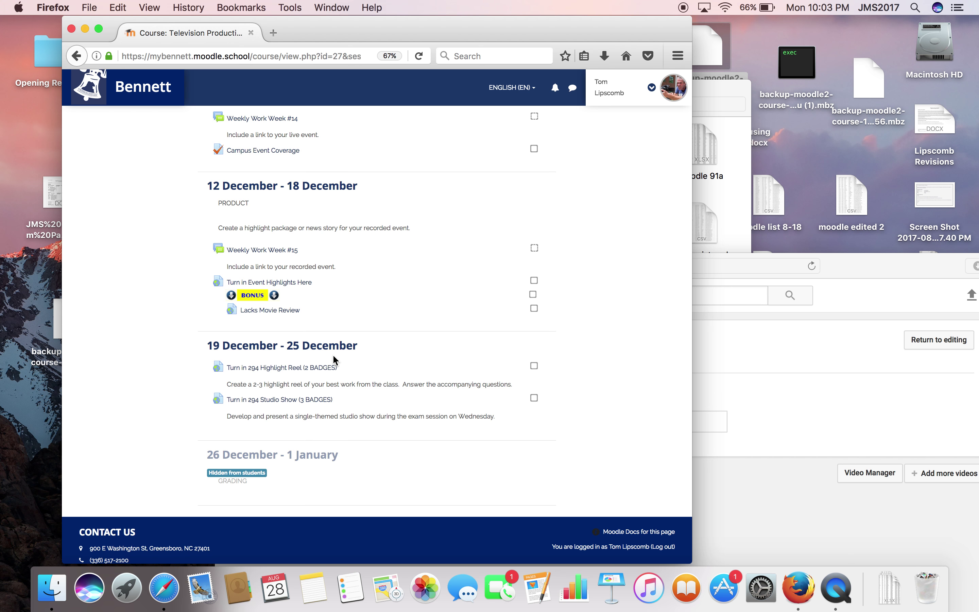
{"action": "scroll", "coordinate": [364, 340], "scroll_direction": "up", "scroll_amount": 20}
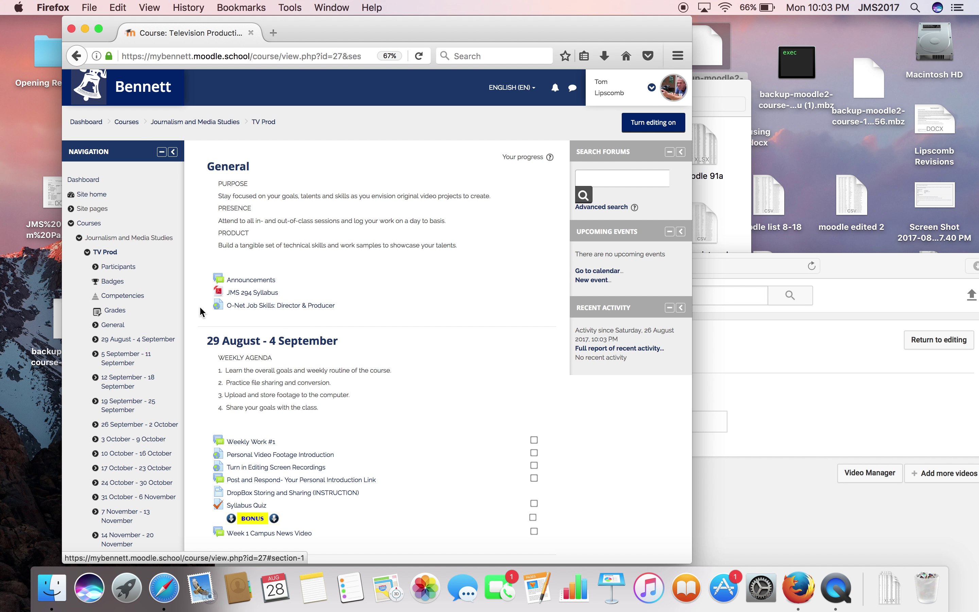
Step: Collapse the TV Prod, Journalism and Media Studies, and courses nodes in Navigation to reveal Course administration
{"action": "left_click", "coordinate": [87, 253]}
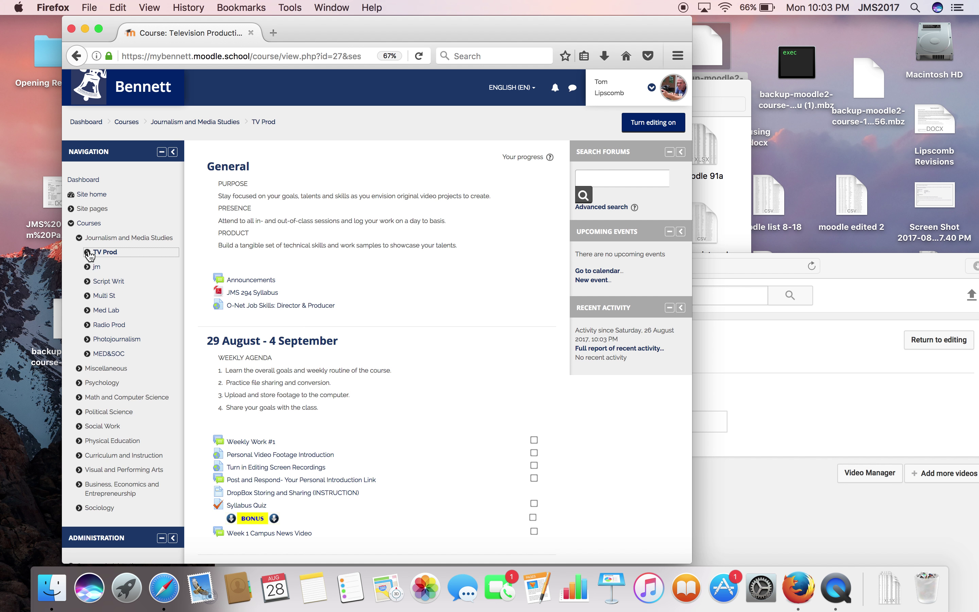
{"action": "left_click", "coordinate": [79, 238]}
{"action": "left_click", "coordinate": [74, 225]}
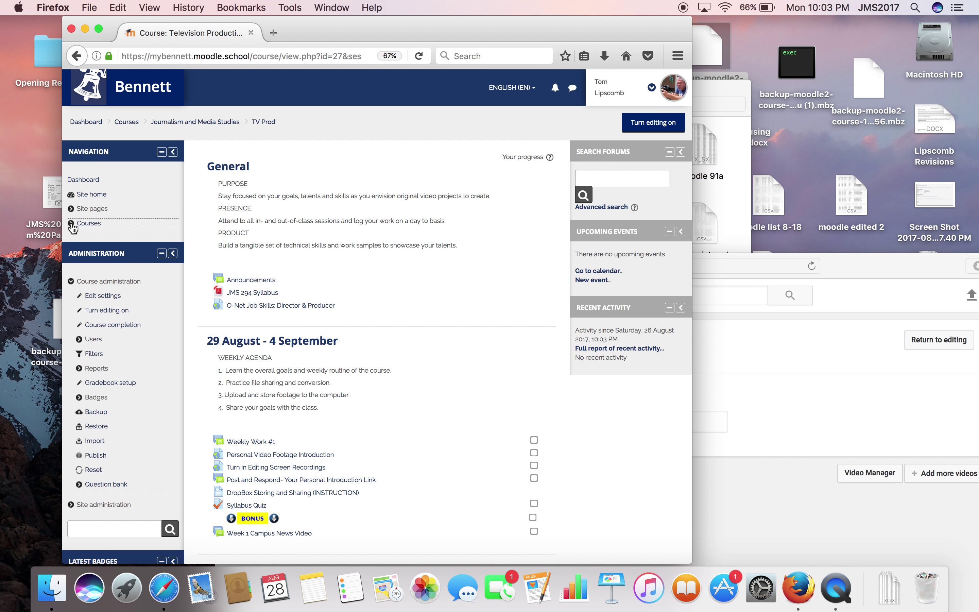
Step: Set the course start date to 21 August 2017 in Edit settings and save and display
{"action": "left_click", "coordinate": [90, 299]}
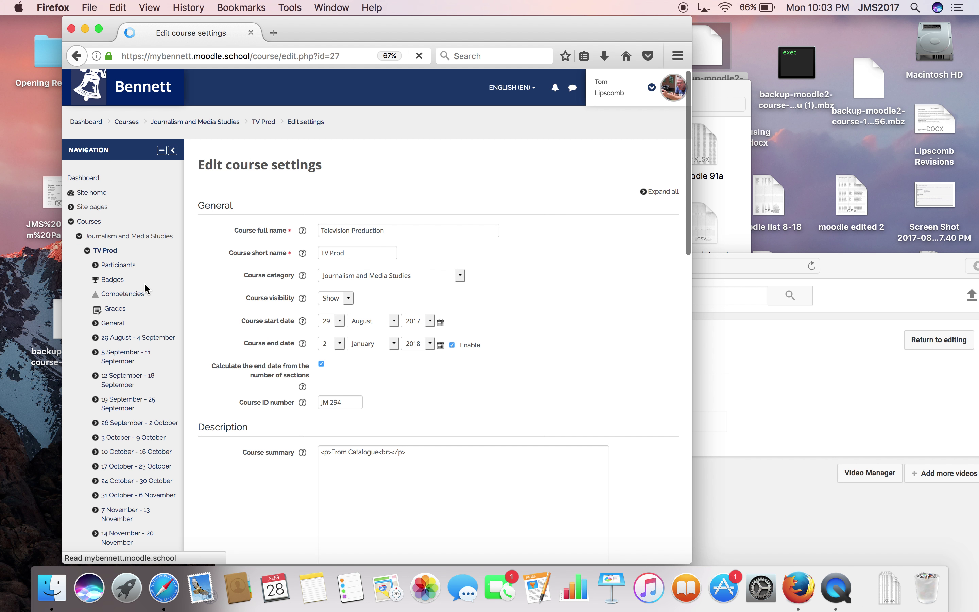
{"action": "left_click", "coordinate": [441, 323]}
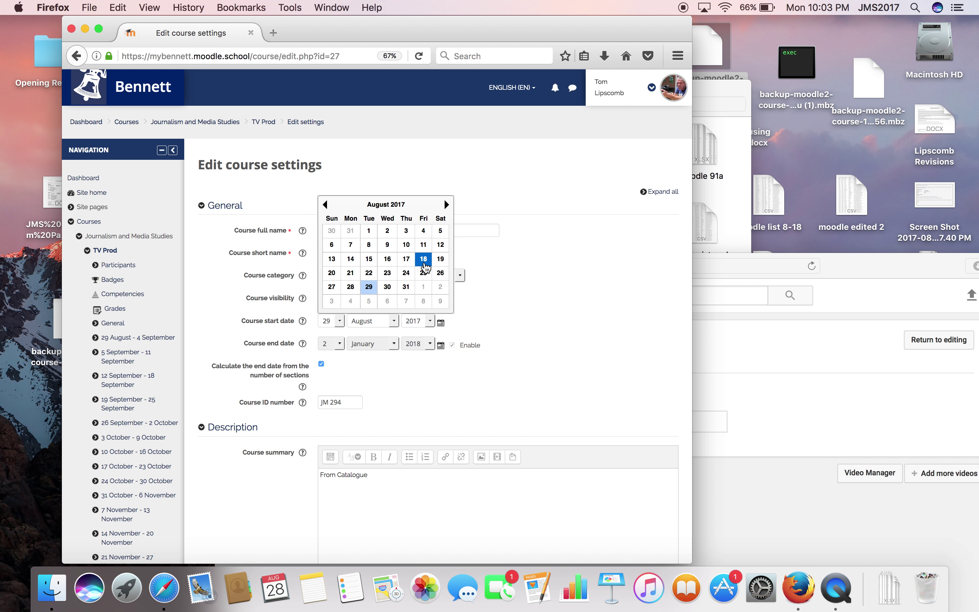
{"action": "left_click", "coordinate": [351, 273]}
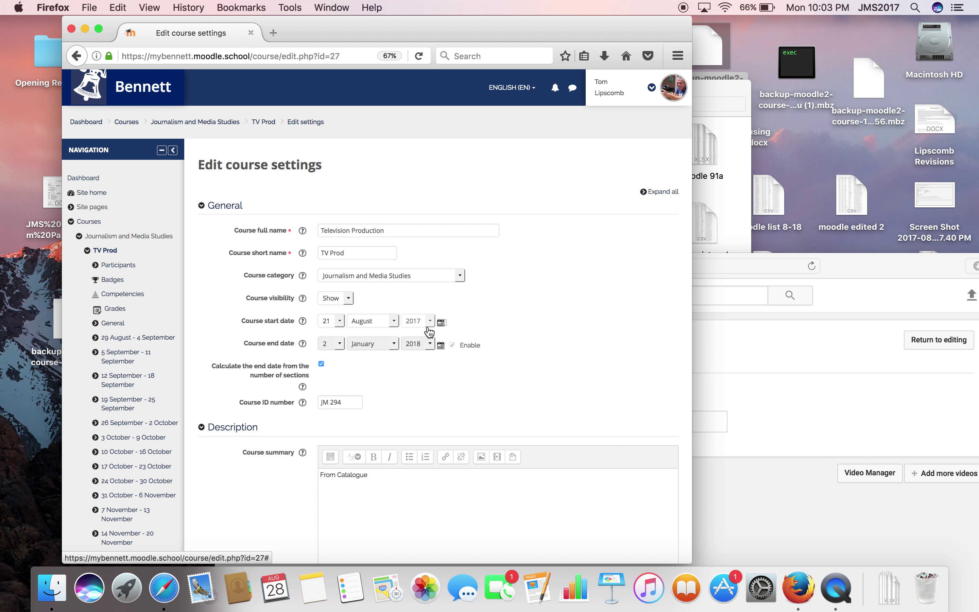
{"action": "scroll", "coordinate": [419, 392], "scroll_direction": "down", "scroll_amount": 6}
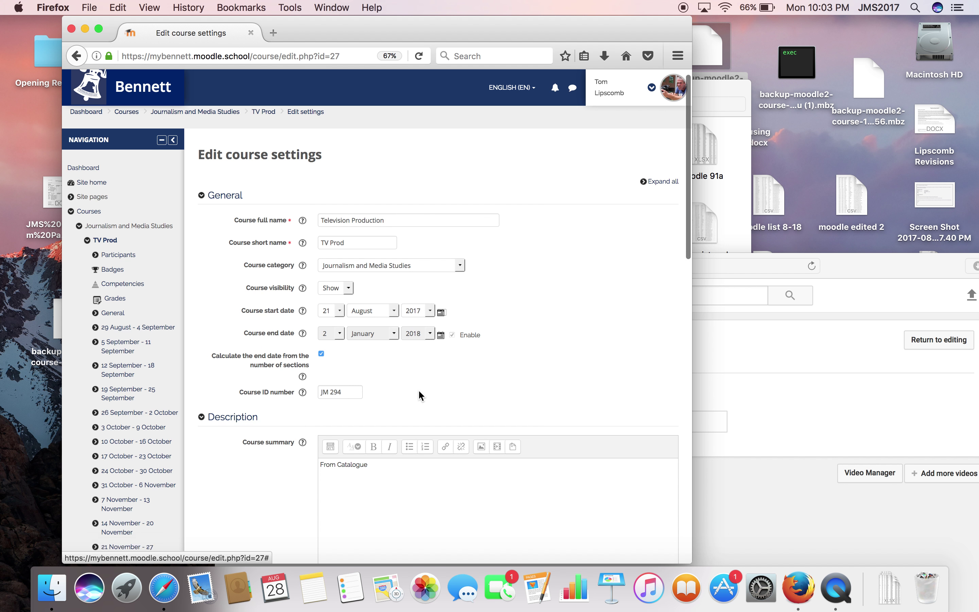
{"action": "scroll", "coordinate": [419, 391], "scroll_direction": "down", "scroll_amount": 6}
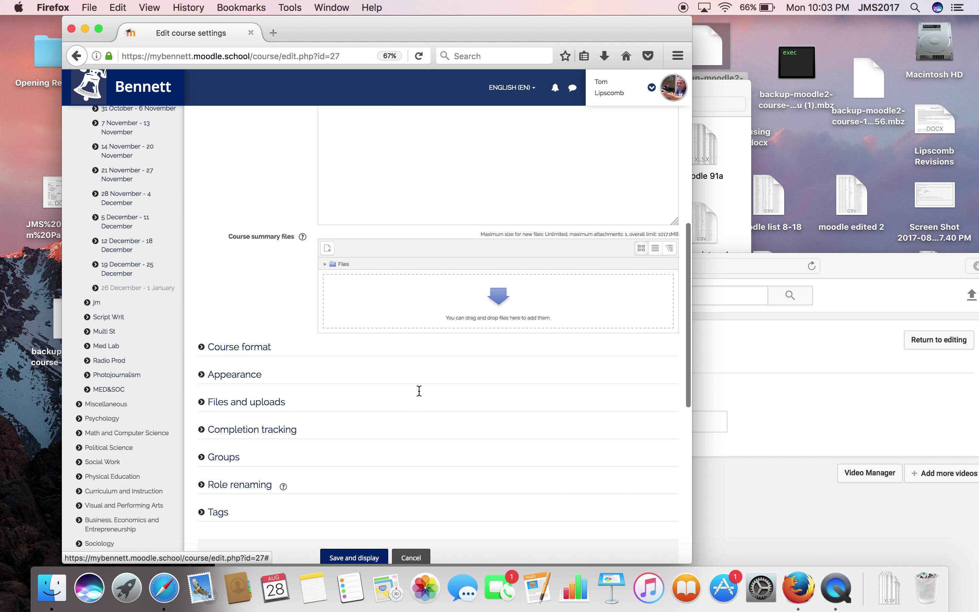
{"action": "left_click", "coordinate": [332, 501]}
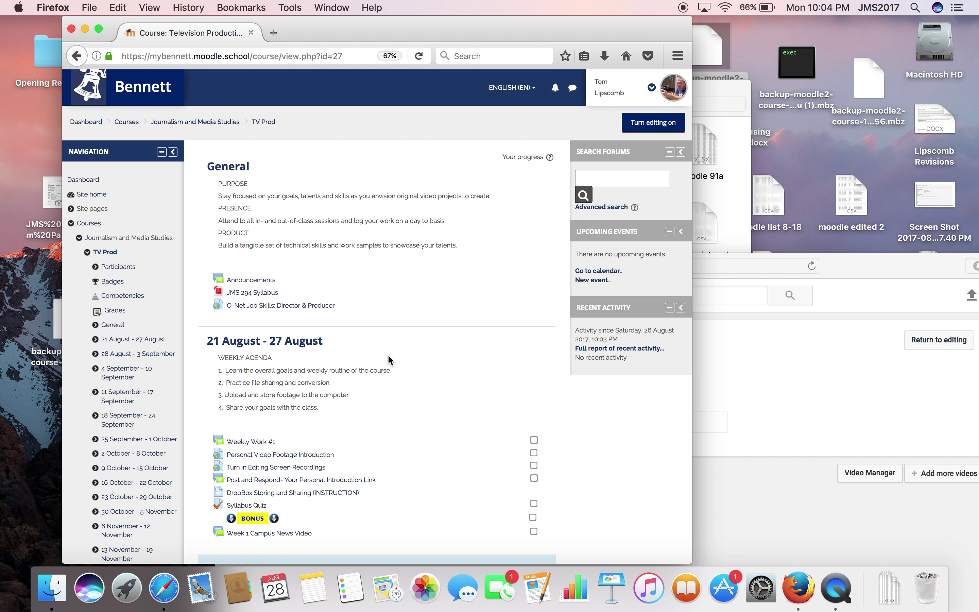
{"action": "scroll", "coordinate": [392, 361], "scroll_direction": "down", "scroll_amount": 4}
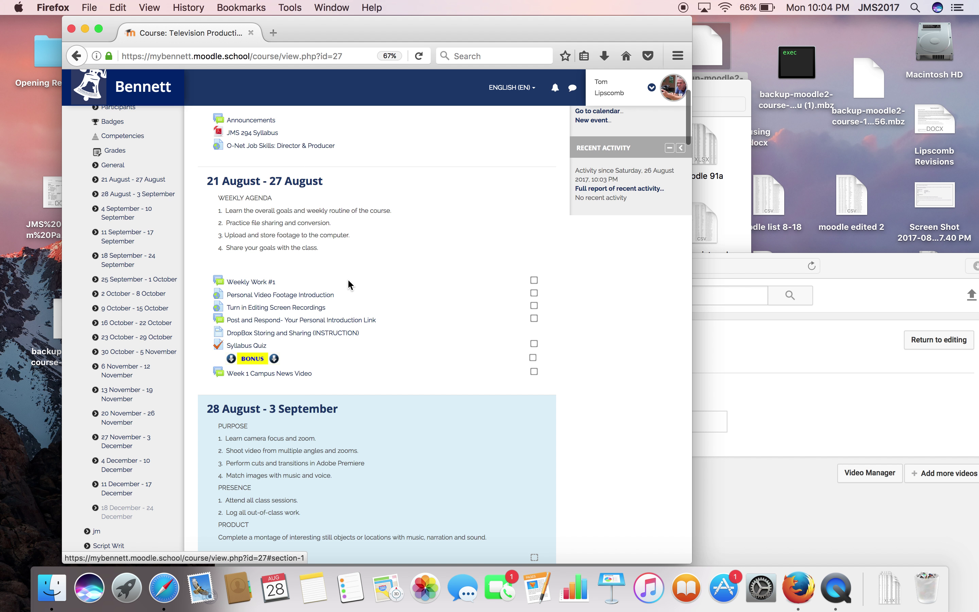
{"action": "scroll", "coordinate": [348, 278], "scroll_direction": "down", "scroll_amount": 20}
{"action": "scroll", "coordinate": [349, 283], "scroll_direction": "down", "scroll_amount": 20}
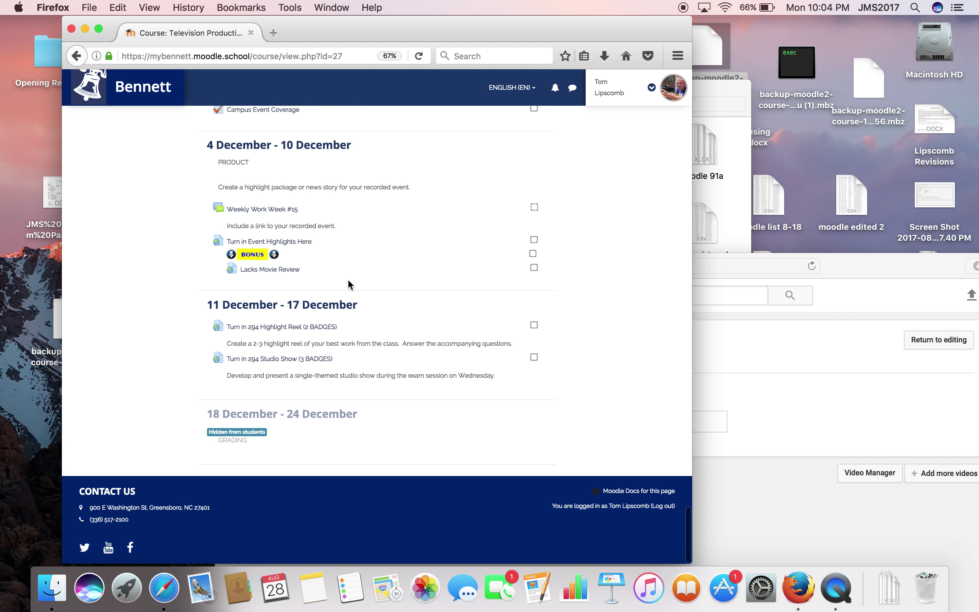
{"action": "scroll", "coordinate": [349, 284], "scroll_direction": "up", "scroll_amount": 2}
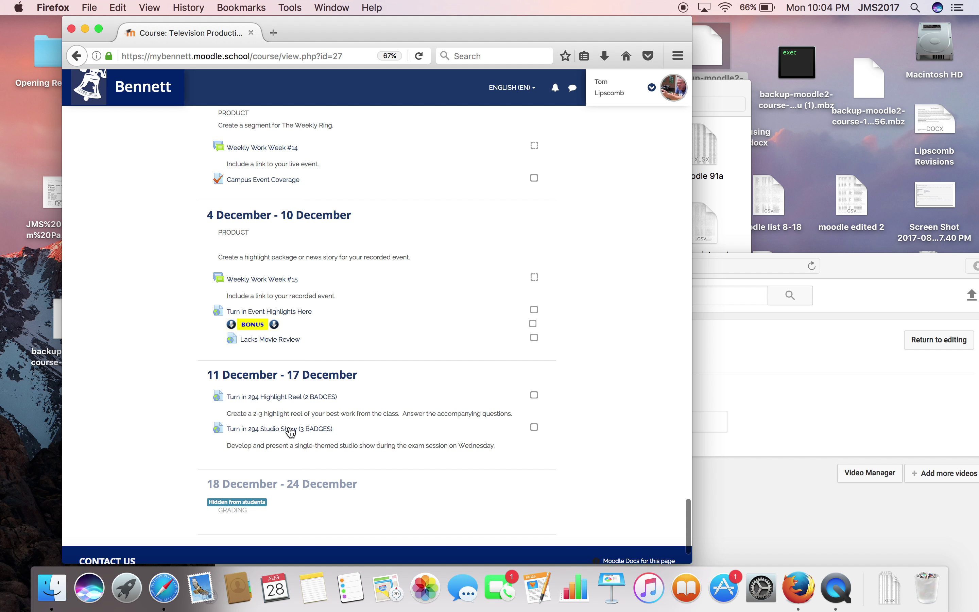
{"action": "scroll", "coordinate": [317, 503], "scroll_direction": "up", "scroll_amount": 5}
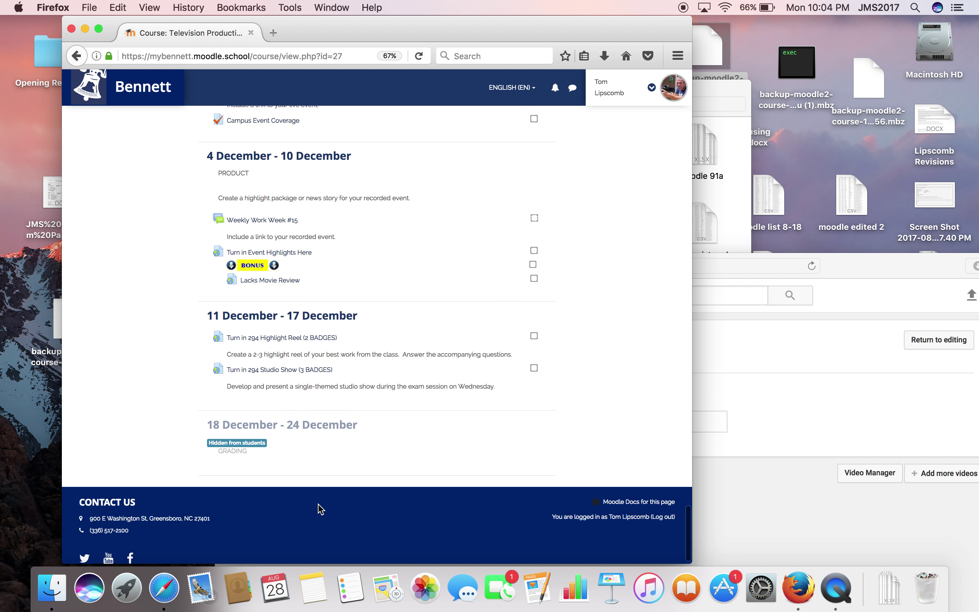
{"action": "scroll", "coordinate": [318, 504], "scroll_direction": "up", "scroll_amount": 20}
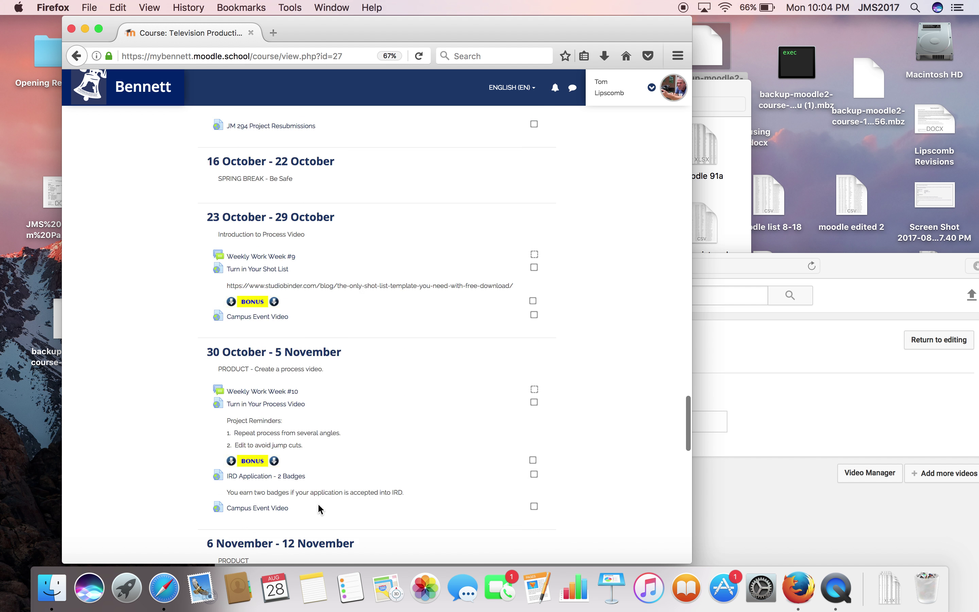
{"action": "scroll", "coordinate": [319, 505], "scroll_direction": "up", "scroll_amount": 10}
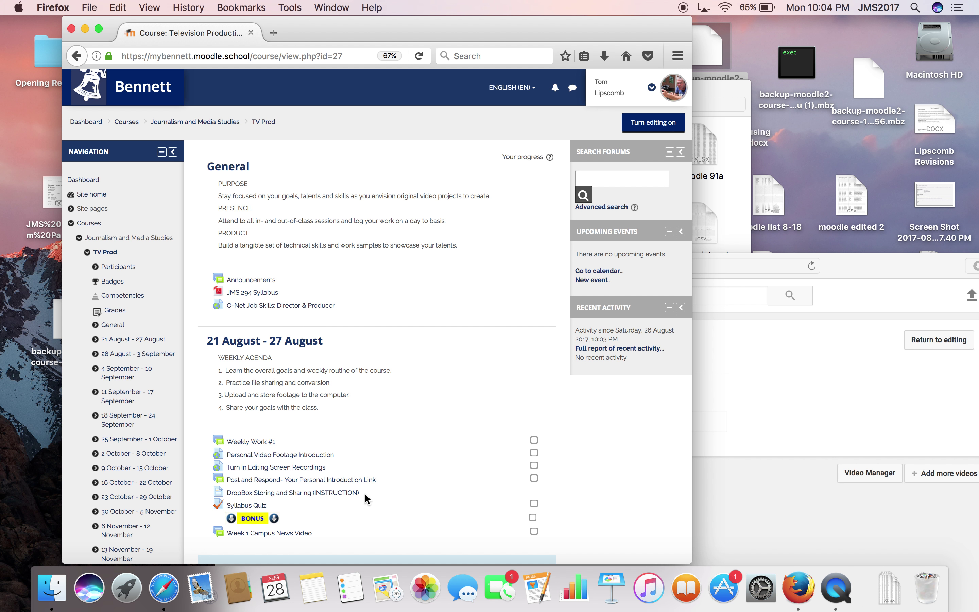
{"action": "scroll", "coordinate": [475, 417], "scroll_direction": "down", "scroll_amount": 3}
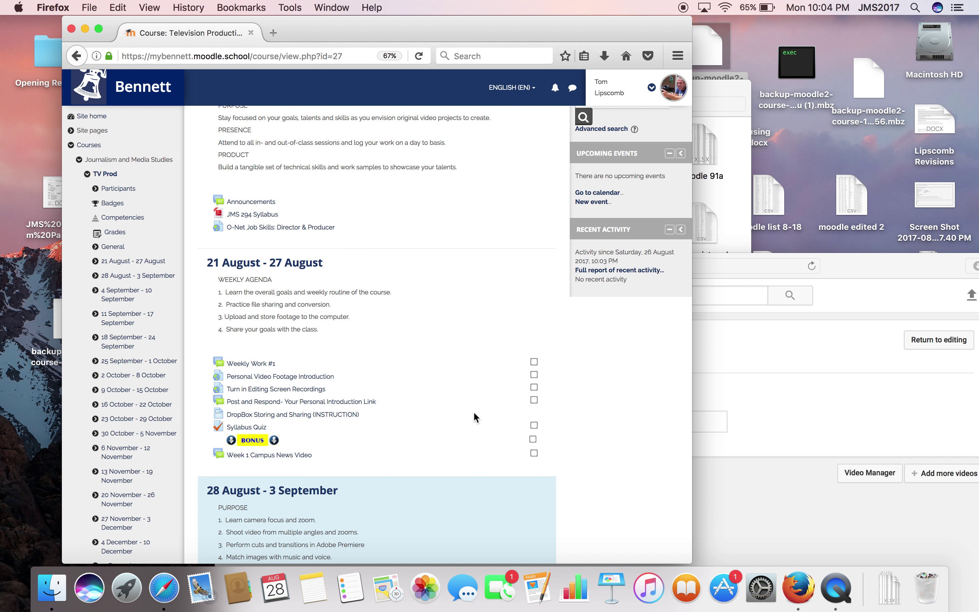